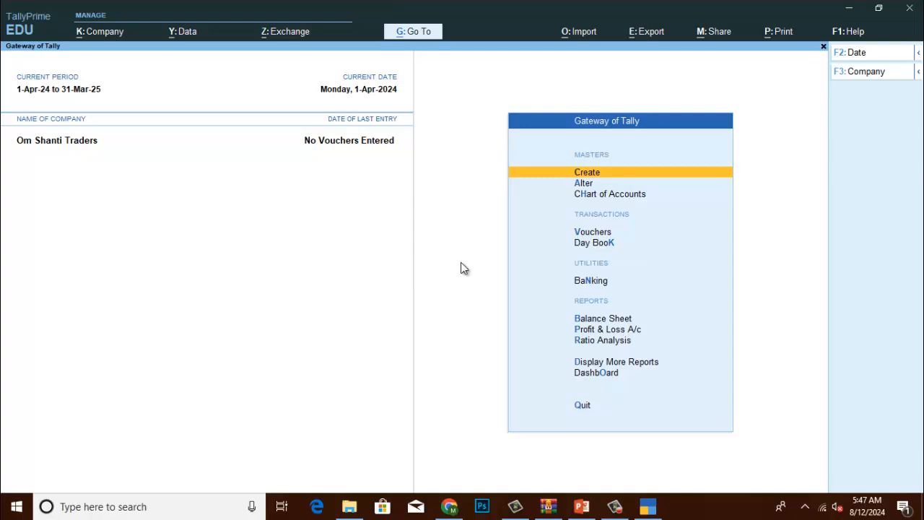
From Gateway of Tally, choose Create and then Ledger to get a blank Ledger Creation form.
key(Down)
key(Up)
click(601, 174)
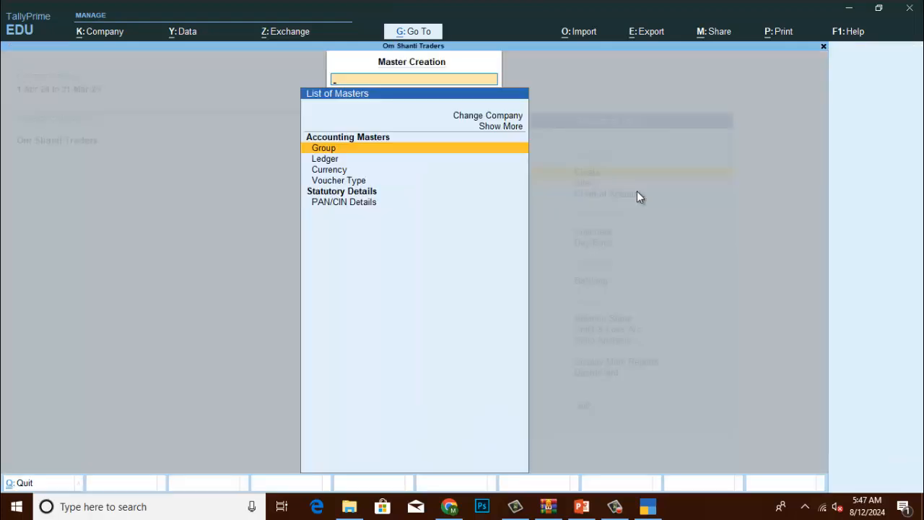
key(Down)
key(Return)
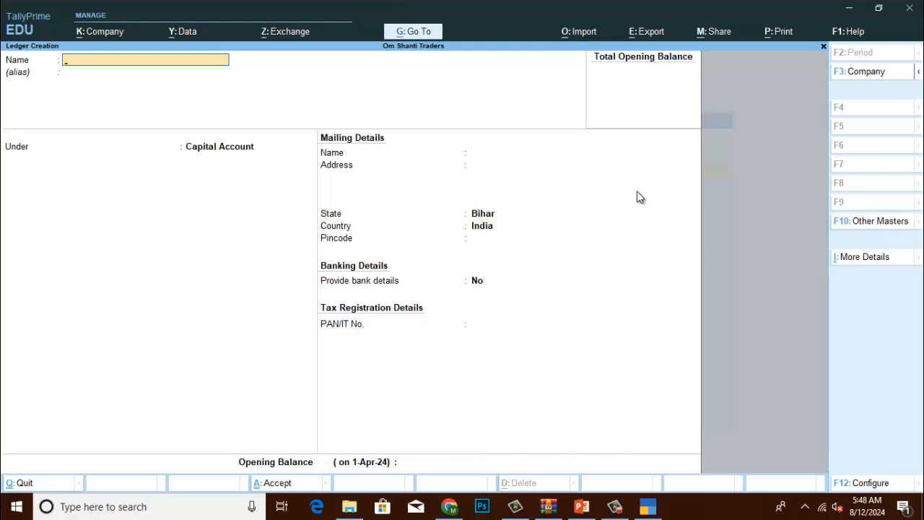
Name the ledger PNB BANCK ACCOUNT, skip the alias, and bring up the Under group list.
text(PNB BANCK ACC)
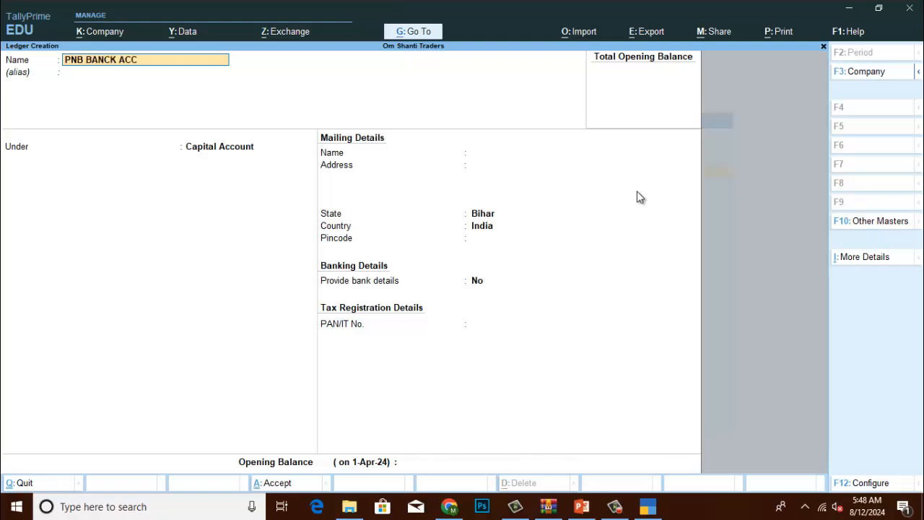
text(OUNT)
key(Return)
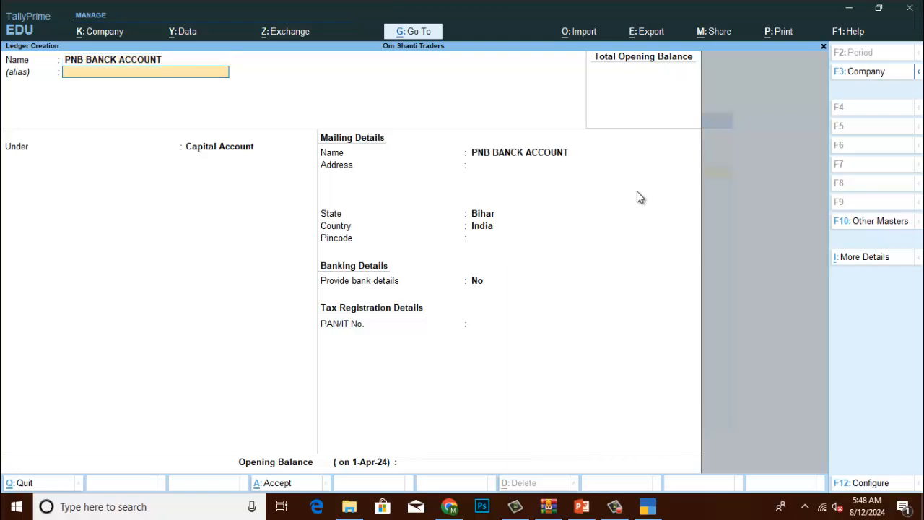
key(Return)
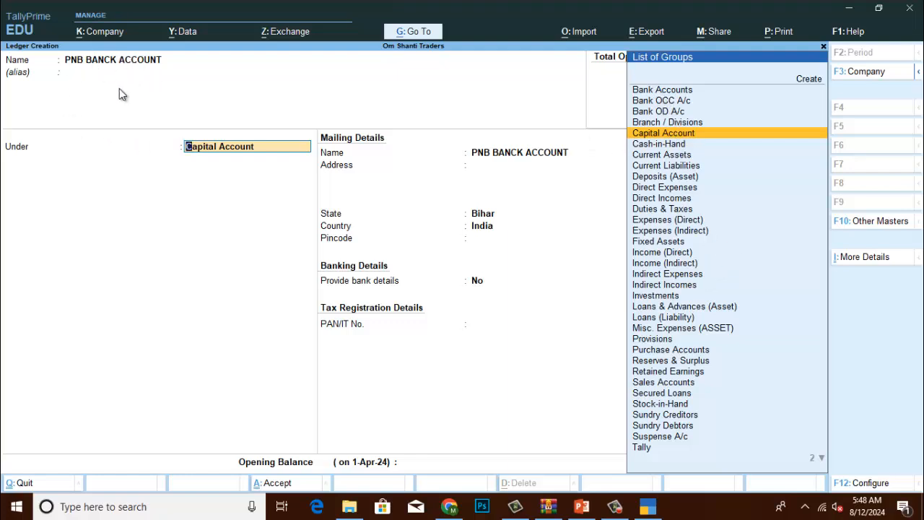
Place the ledger under Bank Accounts, then enter its account number and IFS code PUNB0017520.
click(664, 92)
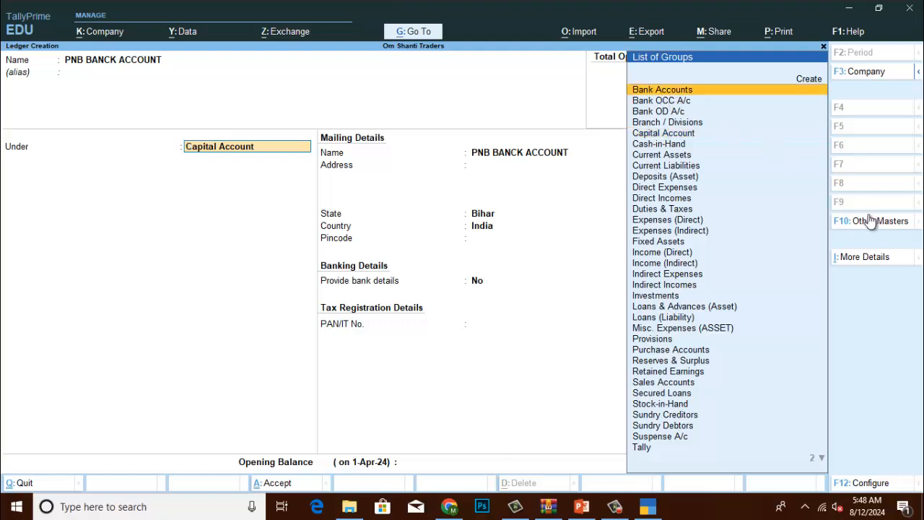
key(Return)
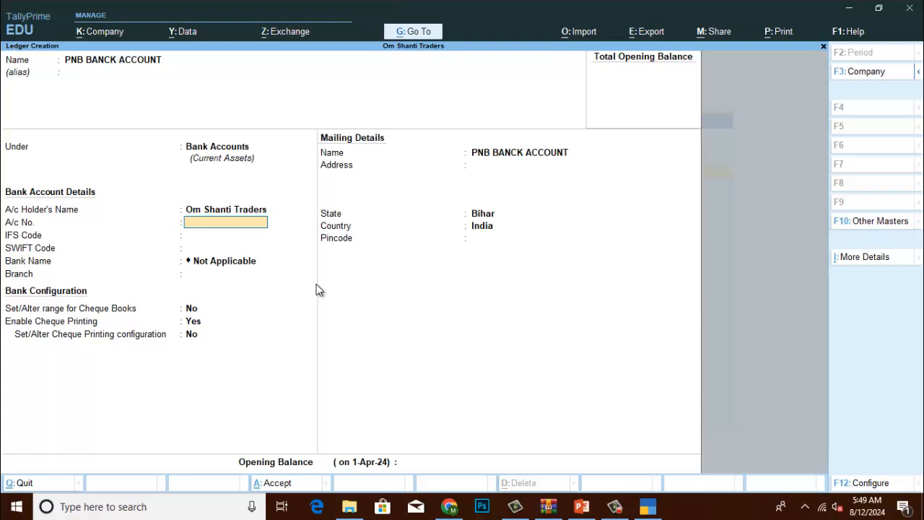
key(Return)
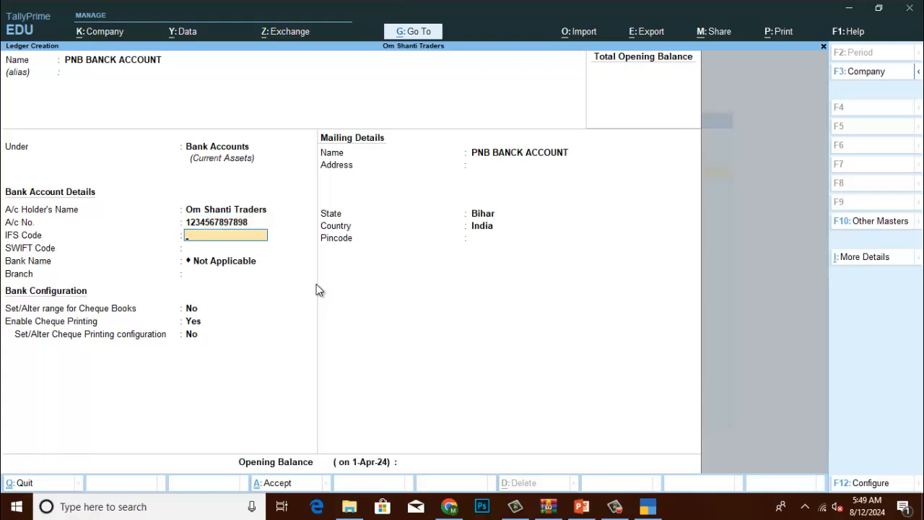
key(Return)
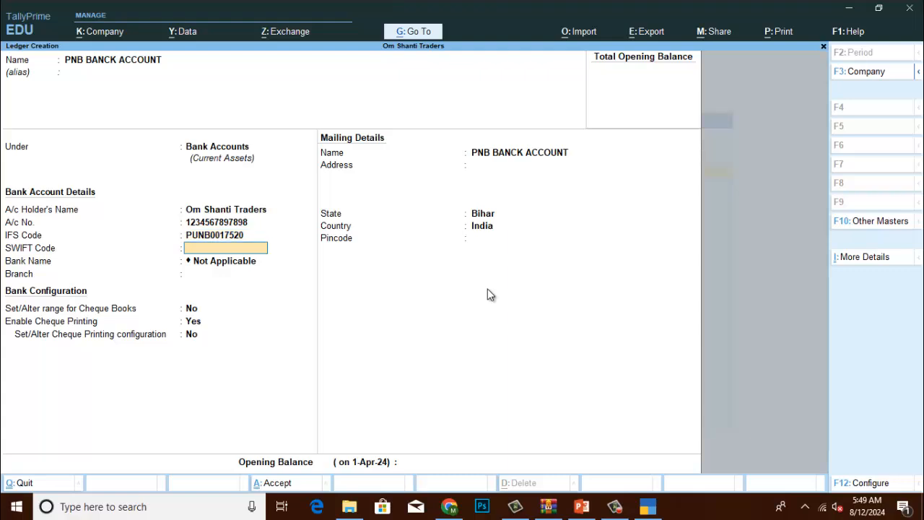
Skip the SWIFT code, set the branch to ASHOK RAJ PATH, and pass the cheque settings.
key(Return)
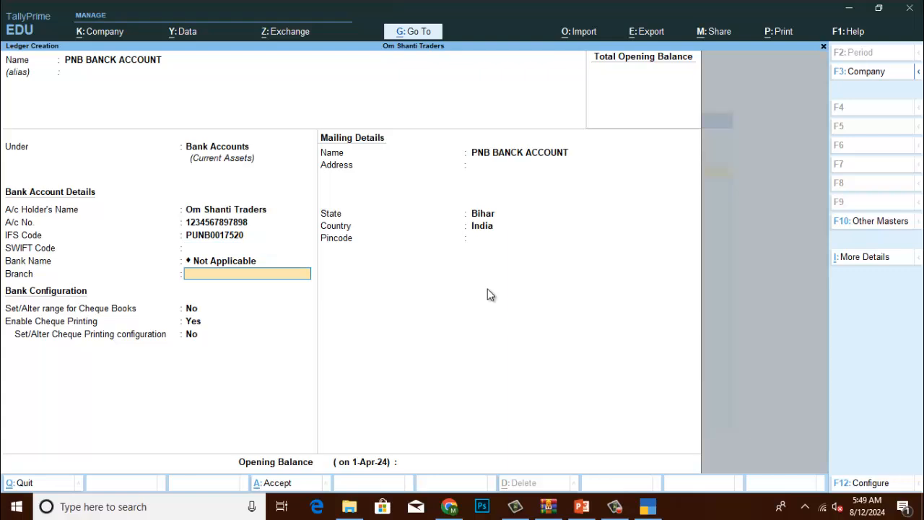
text(B)
key(BackSpace)
text(ASHOK RAJ PATH)
key(Return)
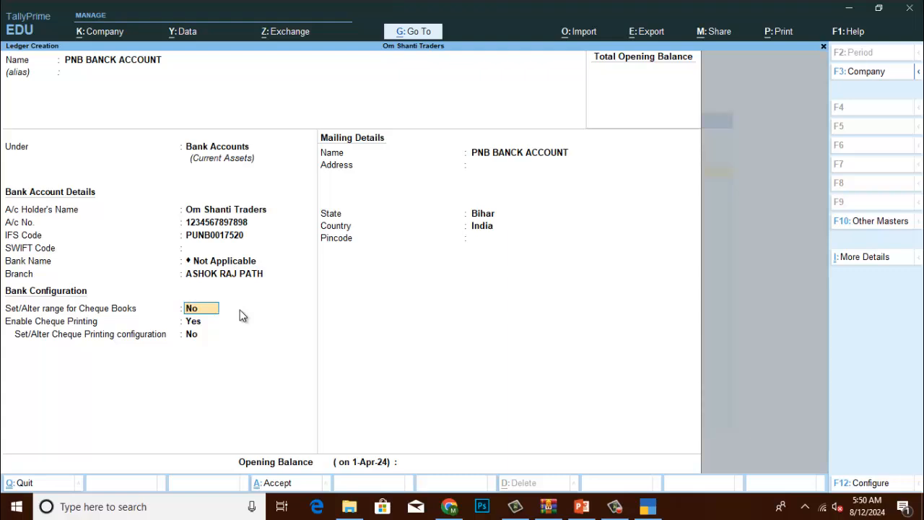
key(Return)
key(Return)
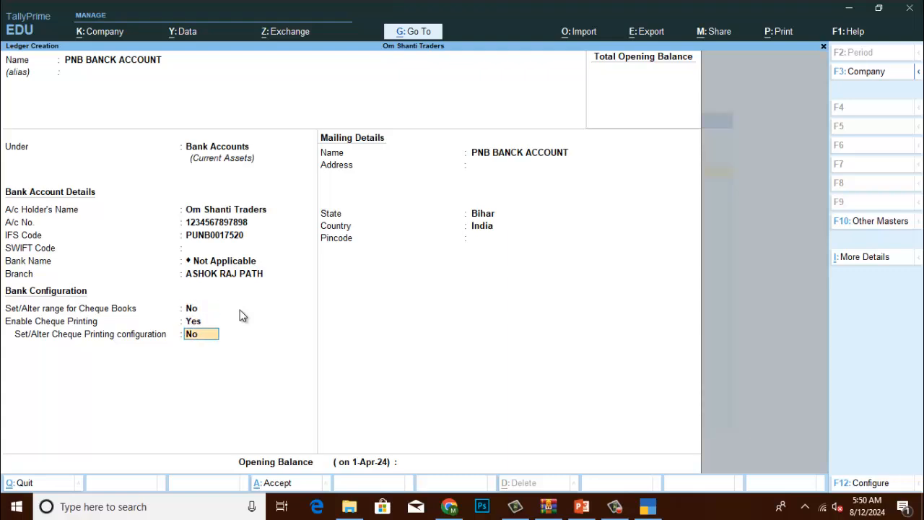
key(Return)
key(Return)
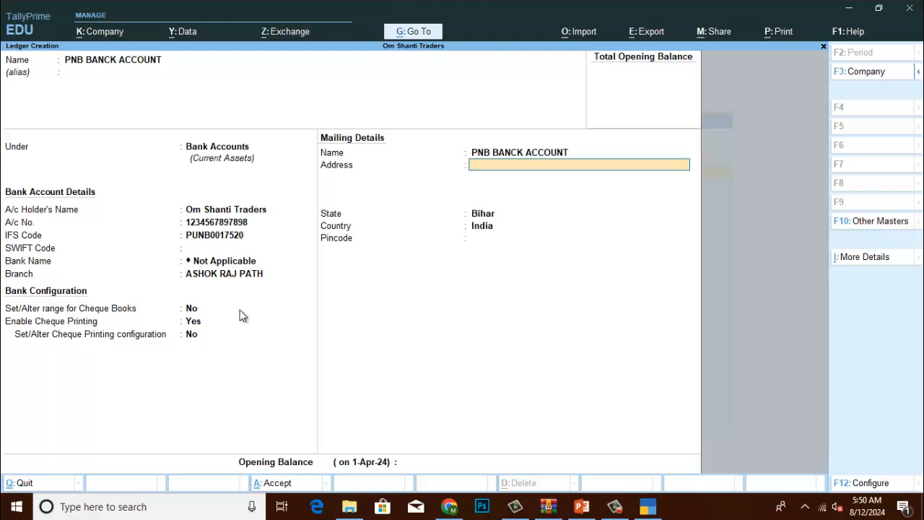
Enter address MADHUBANI, BIHAR and pincode 800002, keep state Bihar, and save the PNB ledger.
text(MADHUBANI, BIHAR)
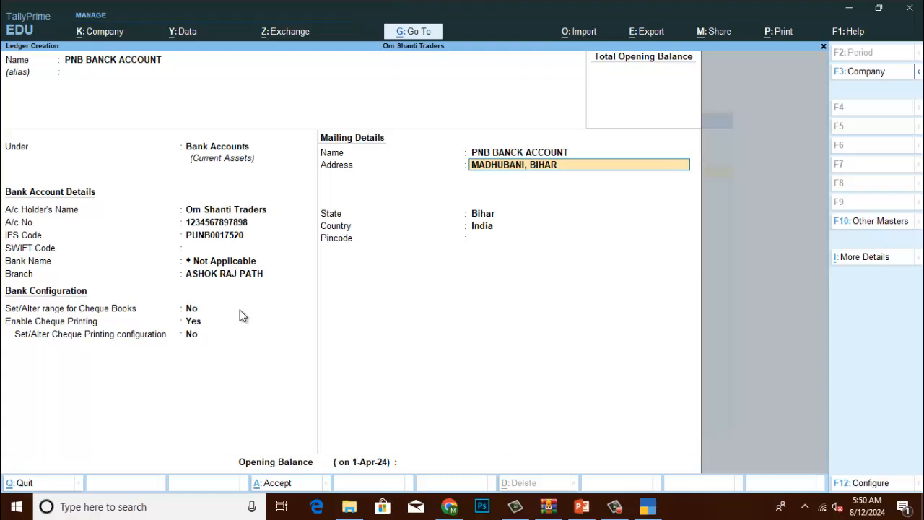
key(Return)
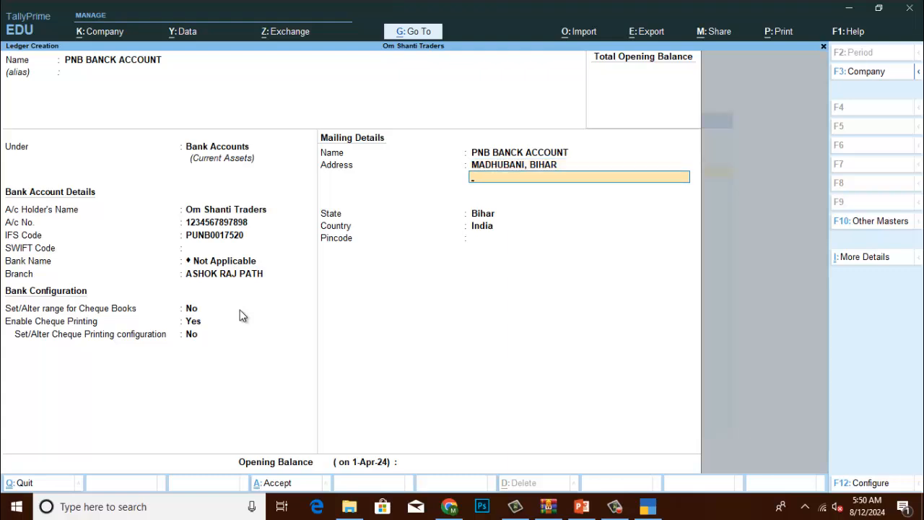
key(Return)
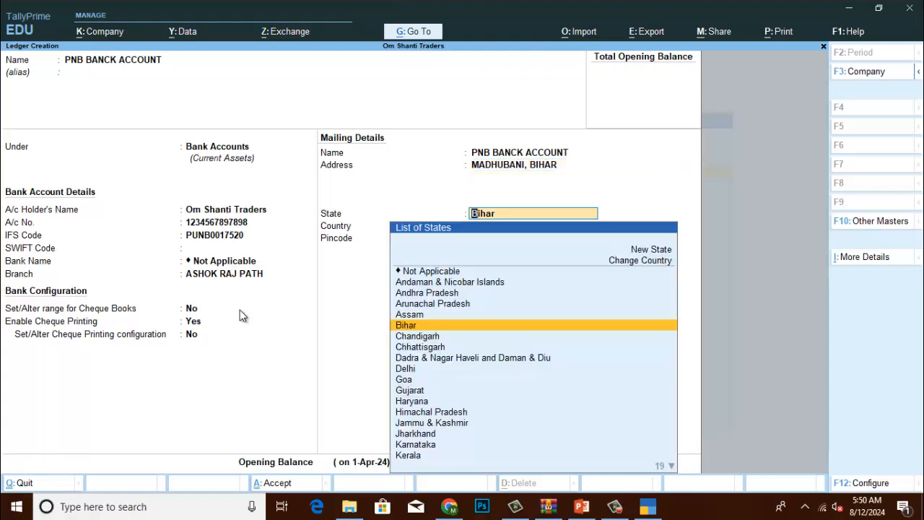
key(Return)
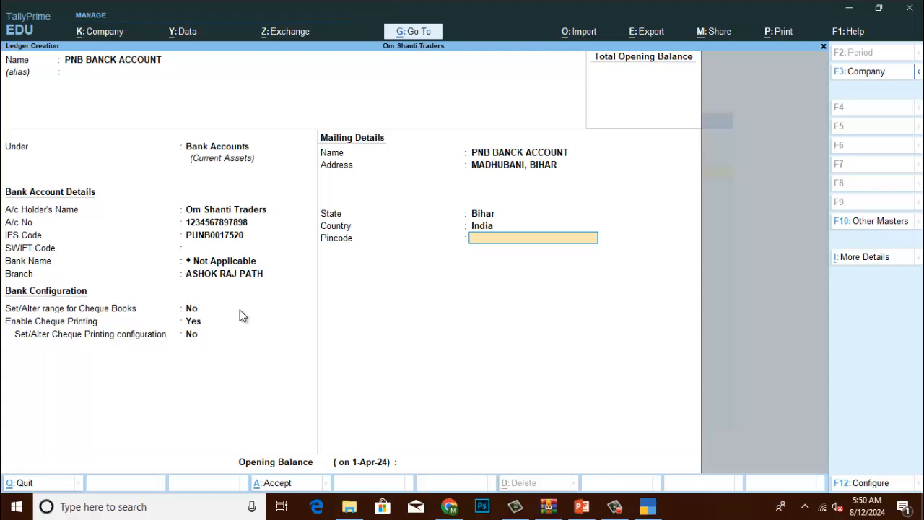
text(800002)
key(Return)
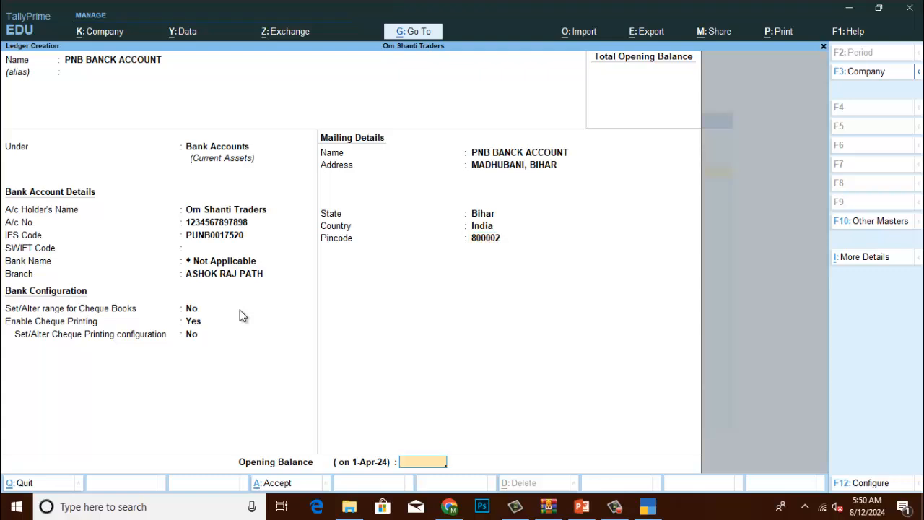
key(Return)
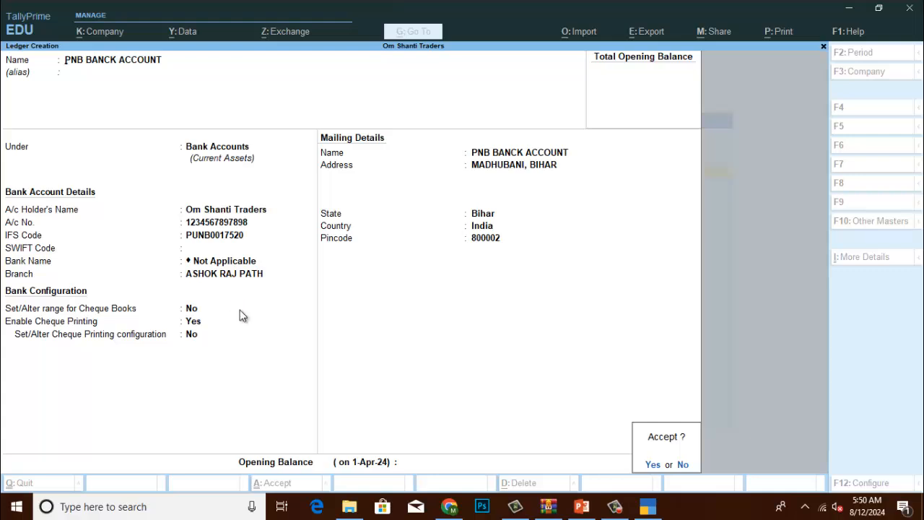
key(Return)
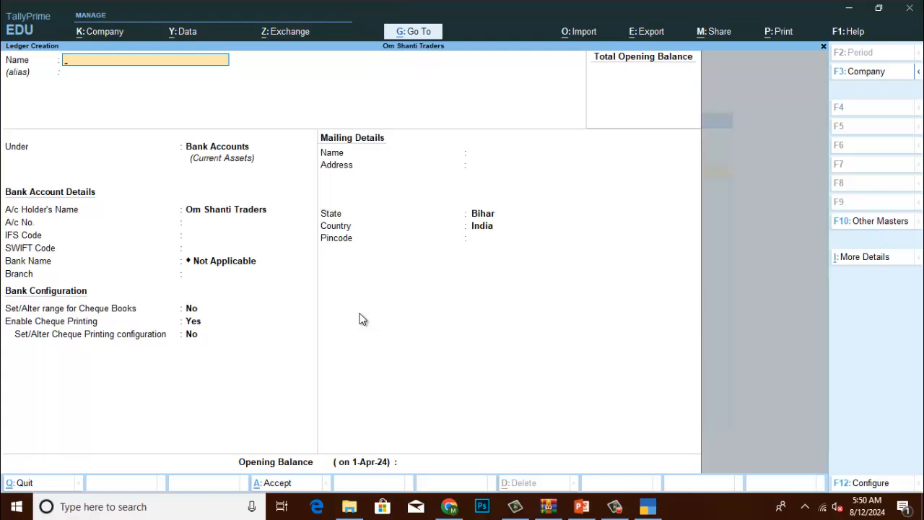
Name a new ledger LAND AND BUILDING and put it under Fixed Assets.
text(LAND AND BUILDING)
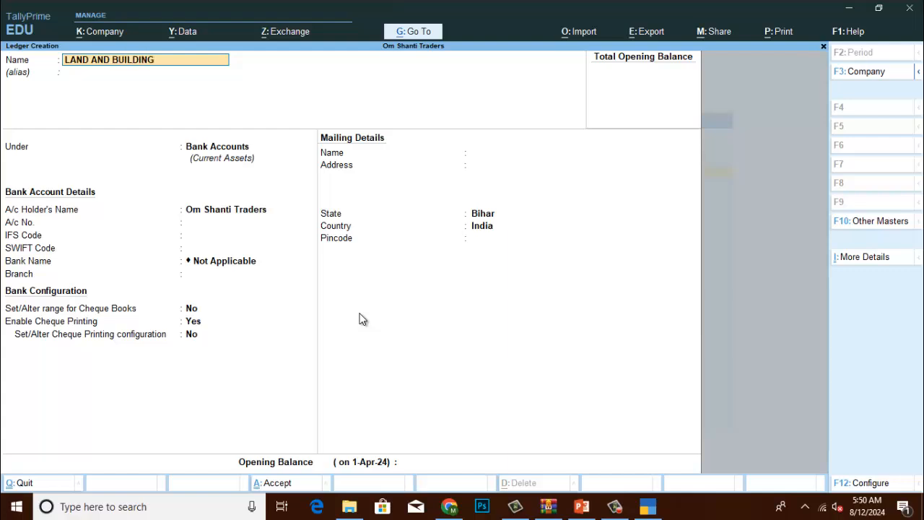
key(Return)
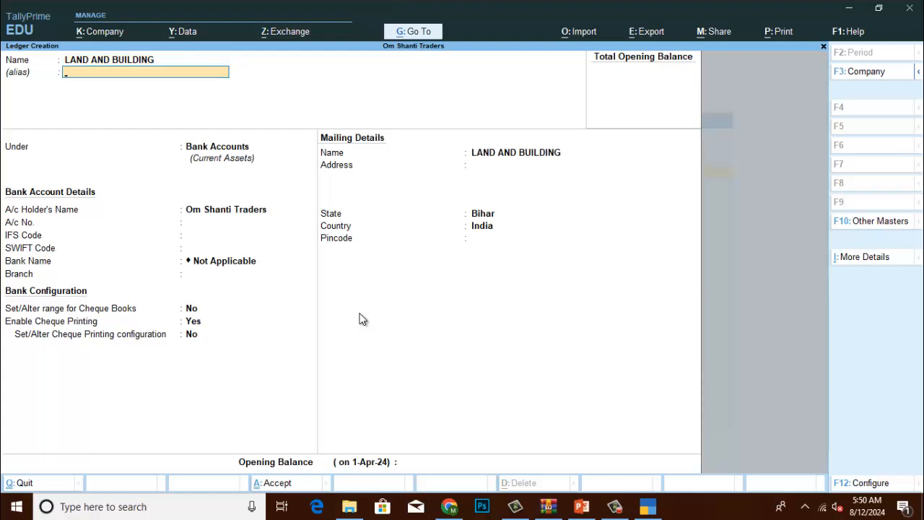
key(Return)
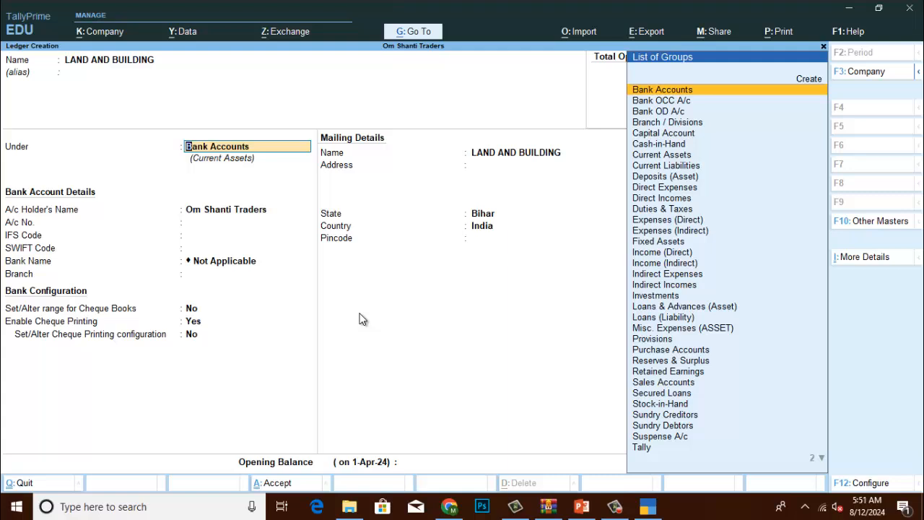
key(Down)
key(Down)
key(Down)
key(Down)
key(Down)
key(Down)
key(Down)
key(Down)
key(Down)
key(Down)
key(Down)
key(Down)
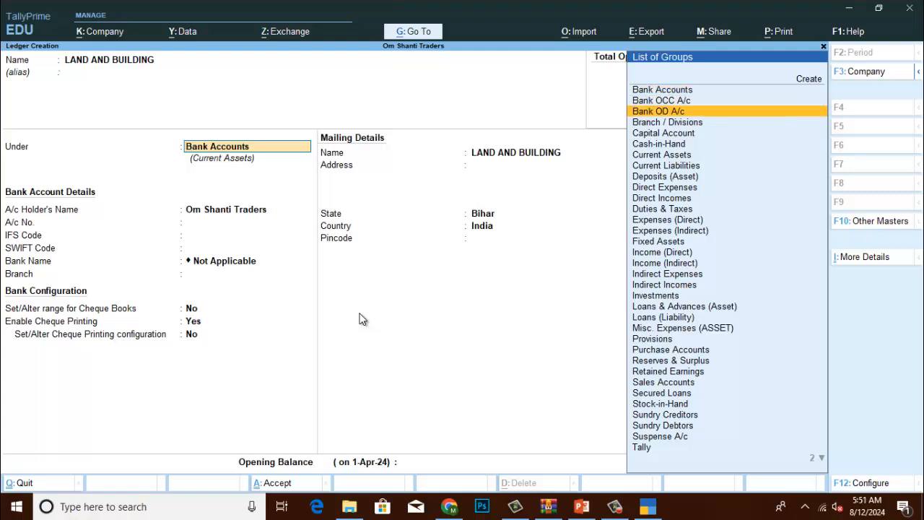
key(Down)
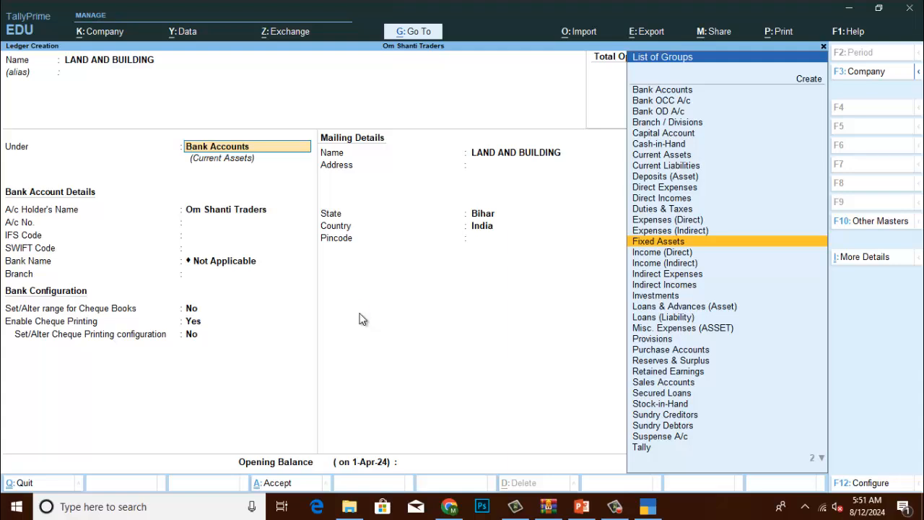
key(Return)
key(Return)
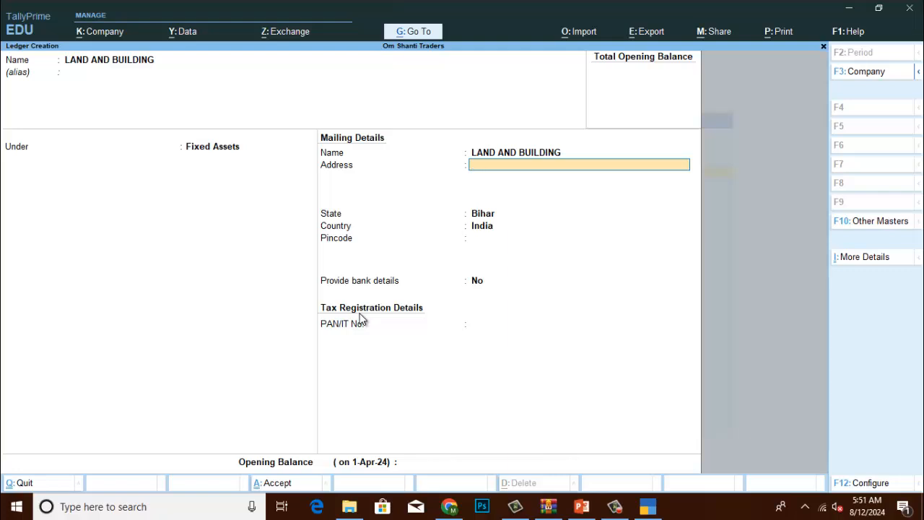
Enter address MADHUBANI, BIHAR and pincode 800002, then skip the bank and PAN fields.
text(MADHUBANI,)
text(BIHAR)
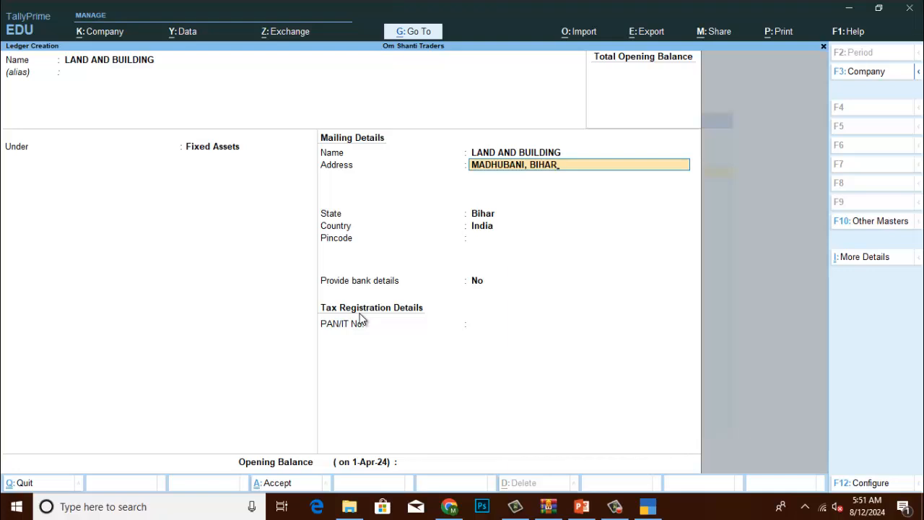
key(Return)
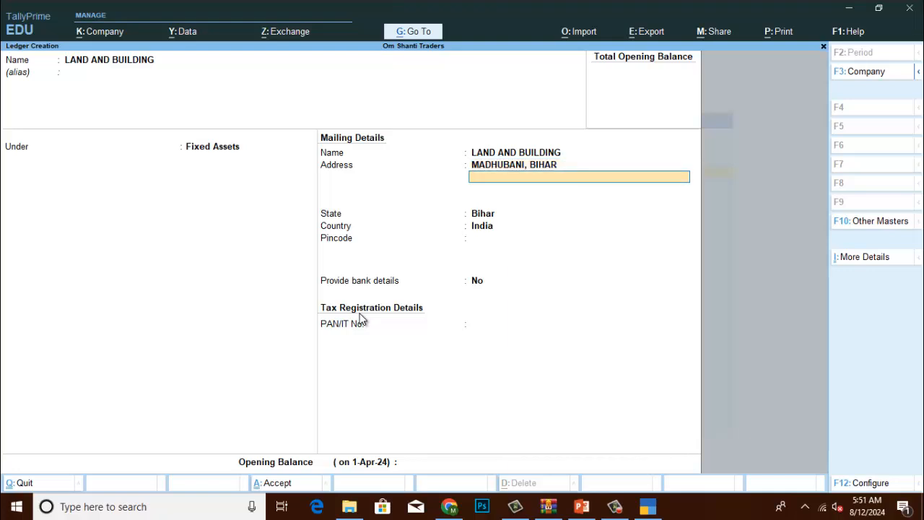
key(Return)
key(Return)
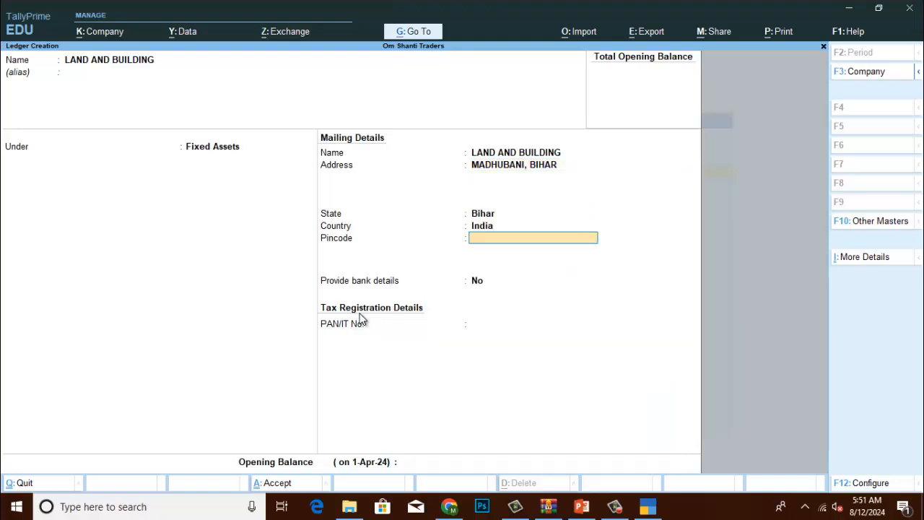
text(800002)
key(Return)
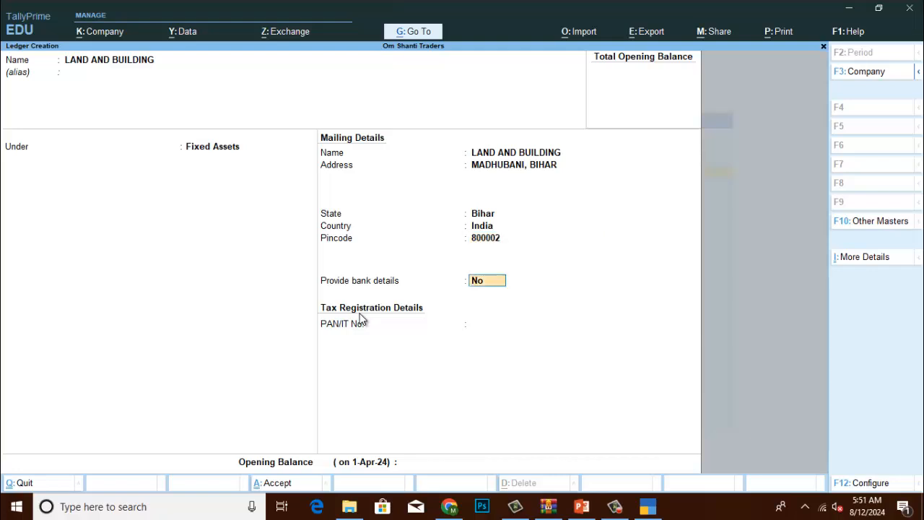
key(Return)
key(Return)
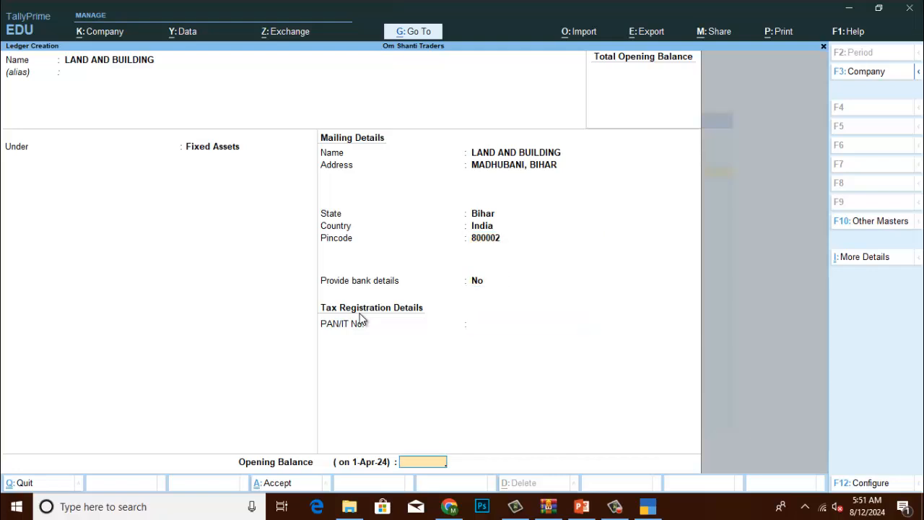
key(Return)
key(Return)
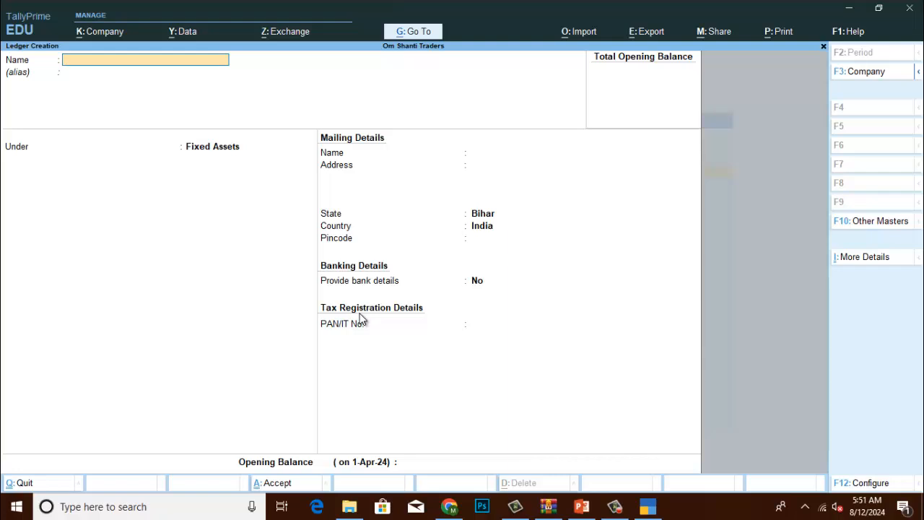
Name the ledger SALARY AND WAGES, find Indirect Expenses with 'indi', and save it.
text(SALARY AND WAGE)
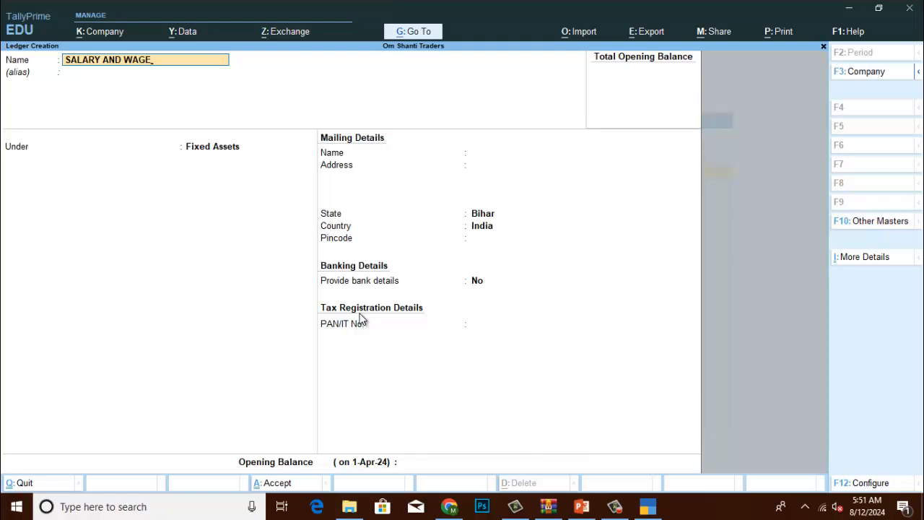
text(S)
key(Return)
key(Return)
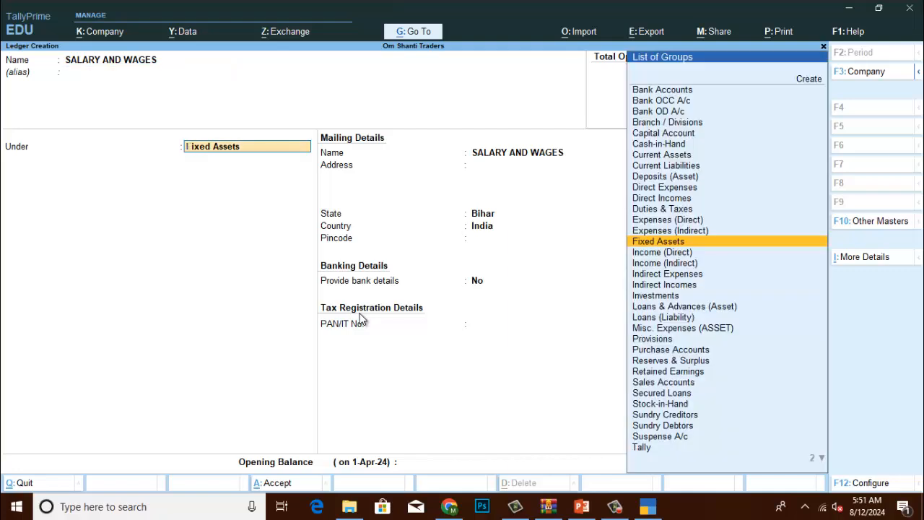
text(indi)
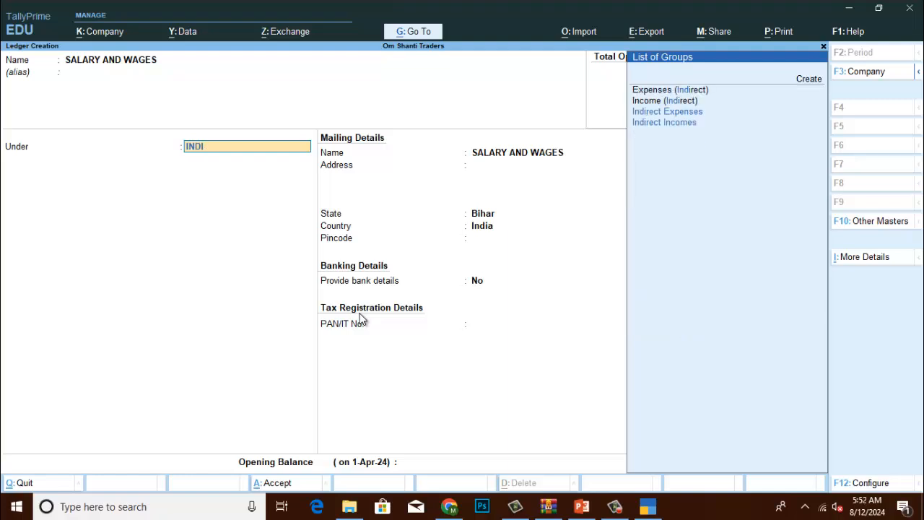
key(Down)
key(Down)
key(Up)
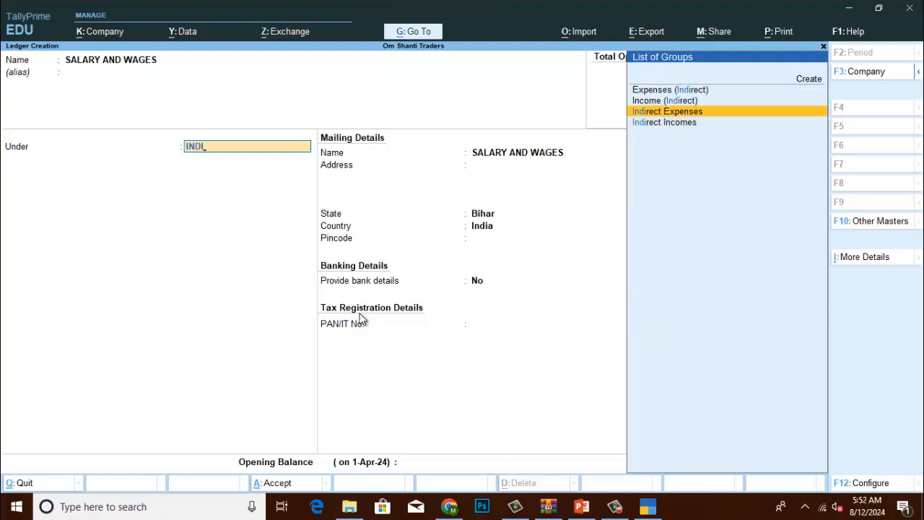
key(Return)
key(Return)
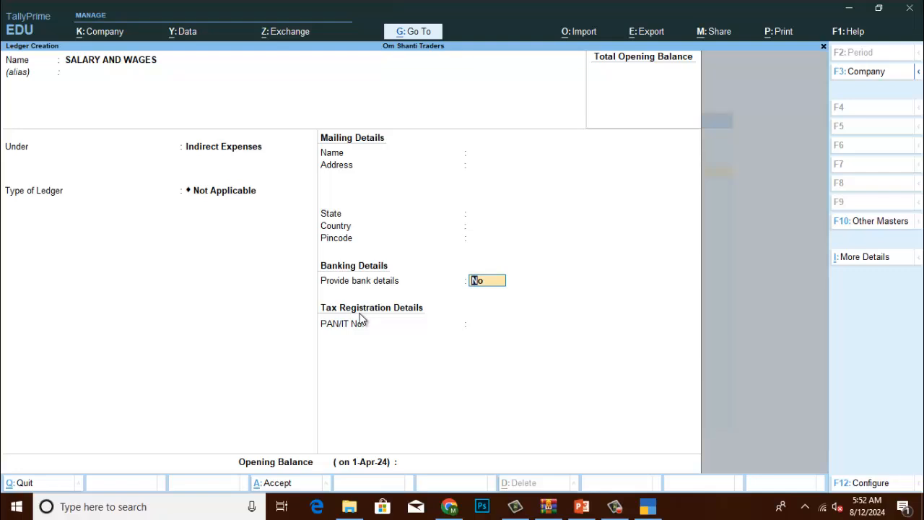
key(Return)
key(Return)
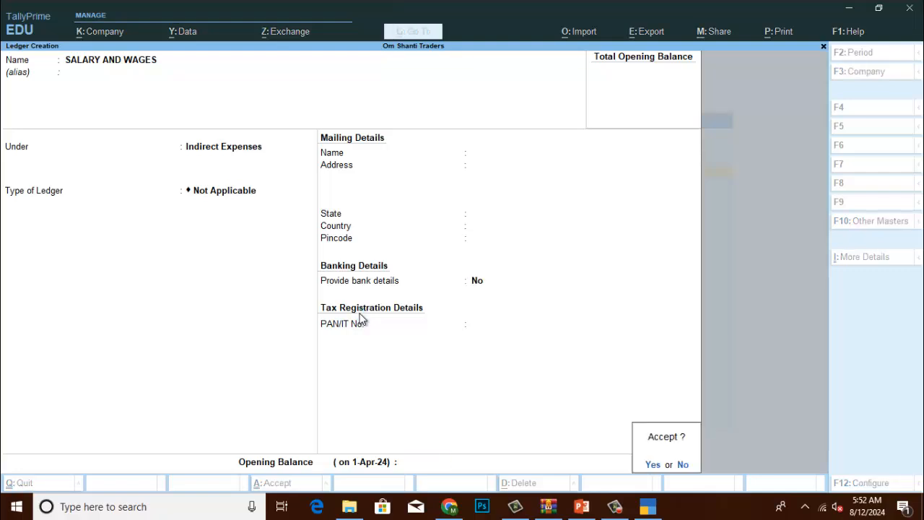
key(Return)
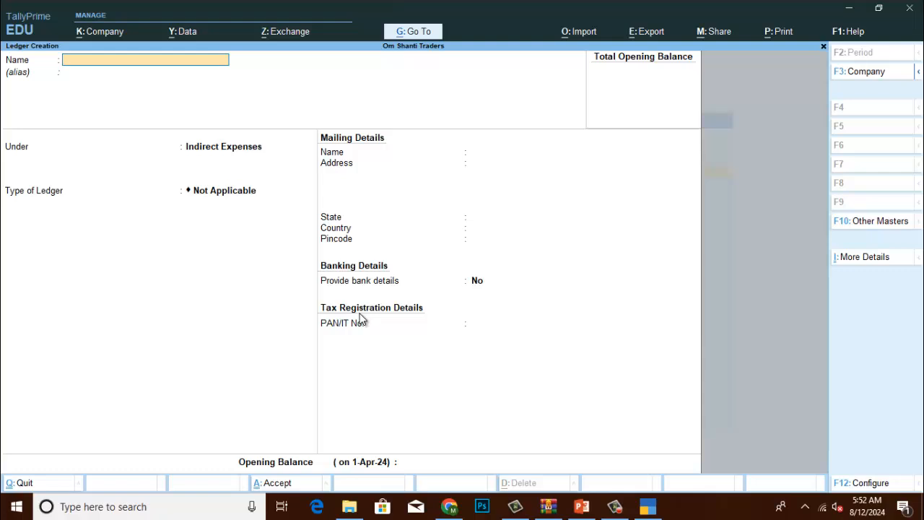
Create and save a RENT ledger under Indirect Expenses.
text(RENT)
key(Return)
key(Return)
key(Return)
key(Return)
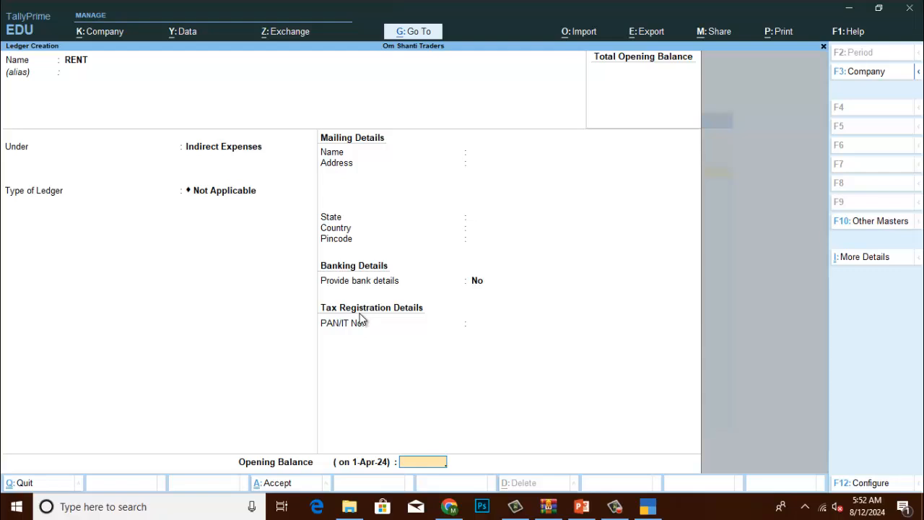
key(Return)
key(Return)
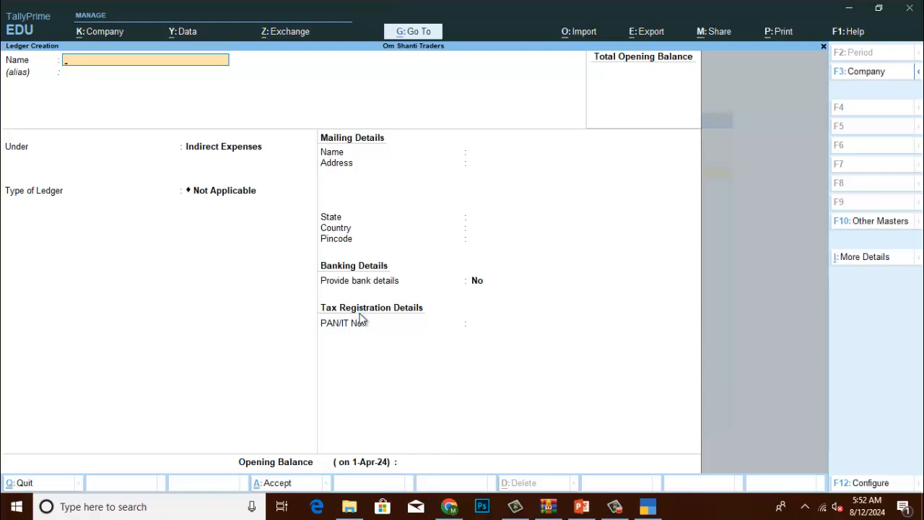
Create and save a DISCOUNT ALLOWED ledger under Indirect Expenses.
text(DISCOUNT ALLOWED)
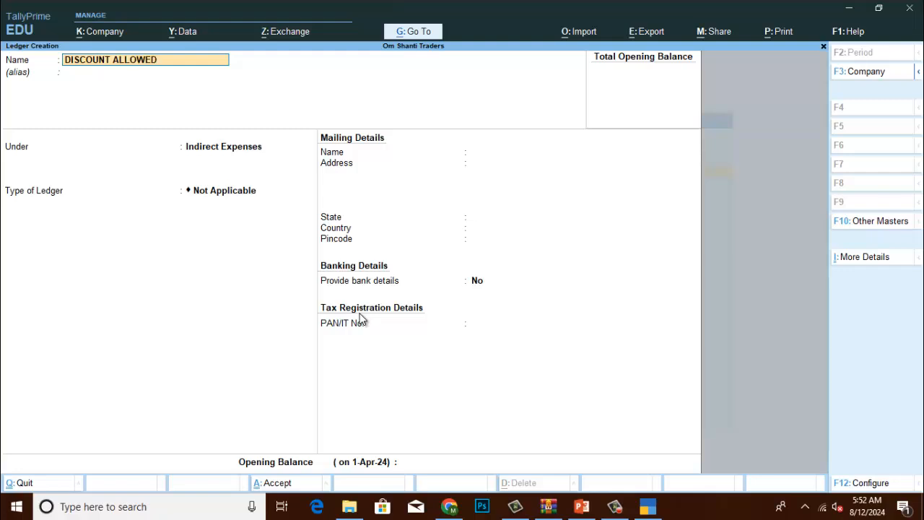
key(Return)
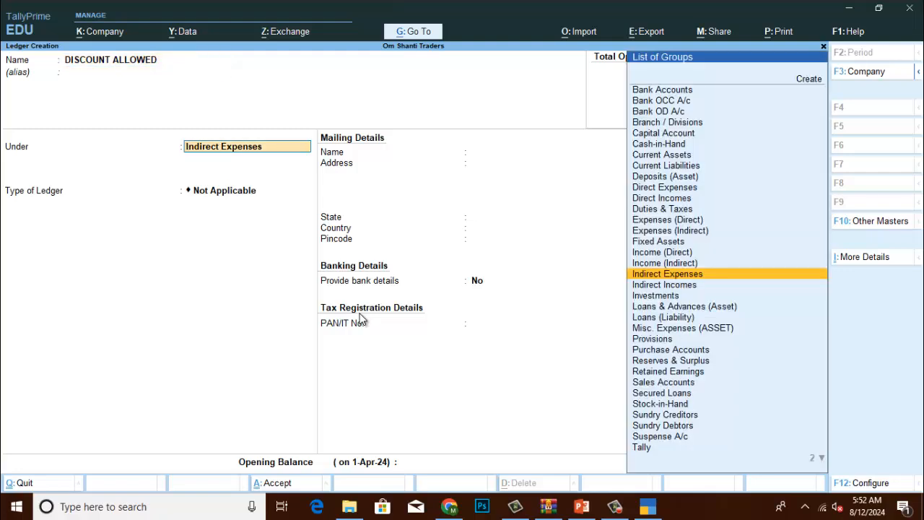
key(Return)
key(Return)
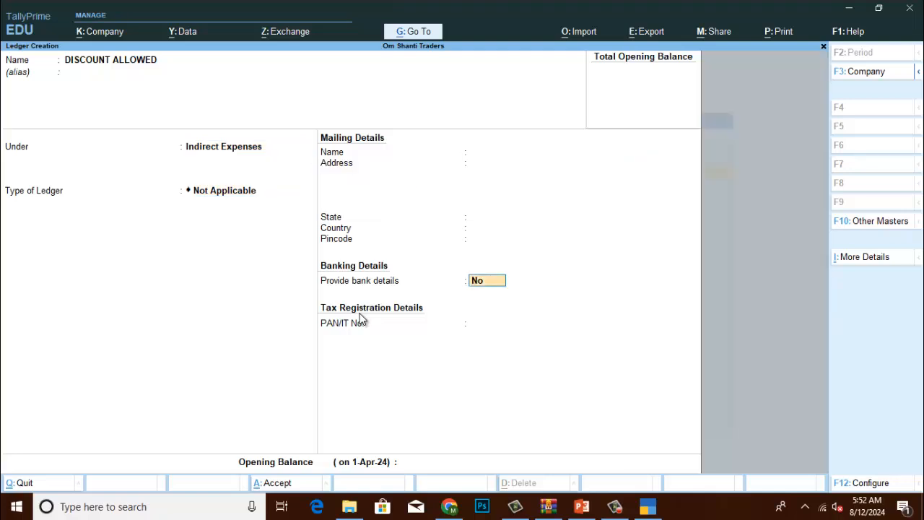
key(Return)
key(Return)
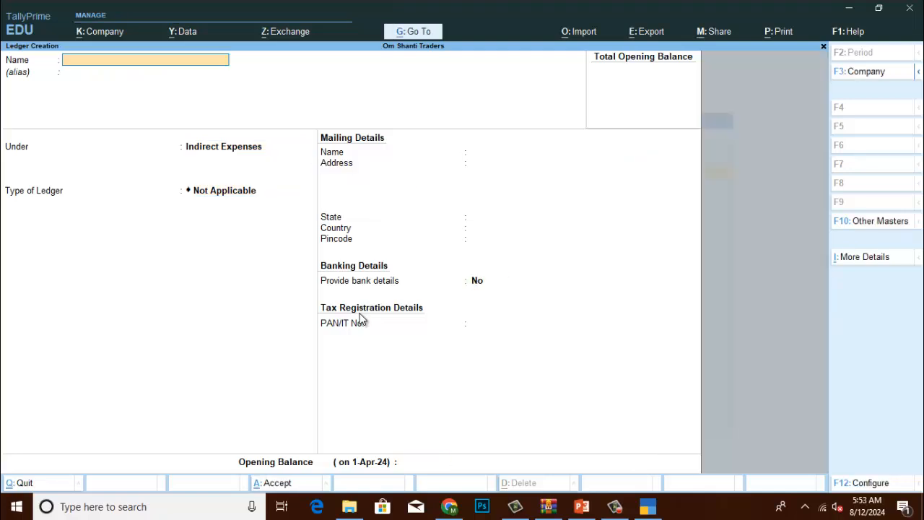
Save a DISCOUNT RECEIVED ledger under Indirect Incomes, then ask to quit ledger creation.
text(DISCOUNT RECEIVED)
key(Return)
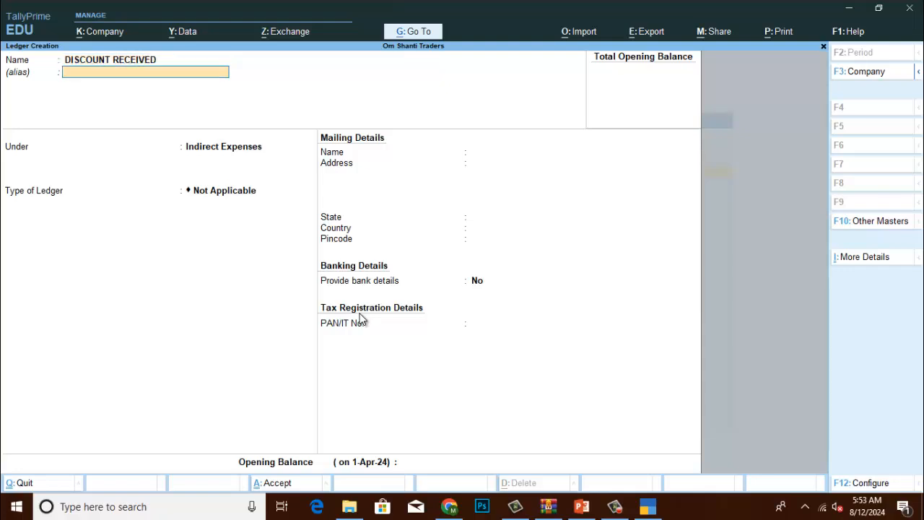
key(Return)
text(INDI)
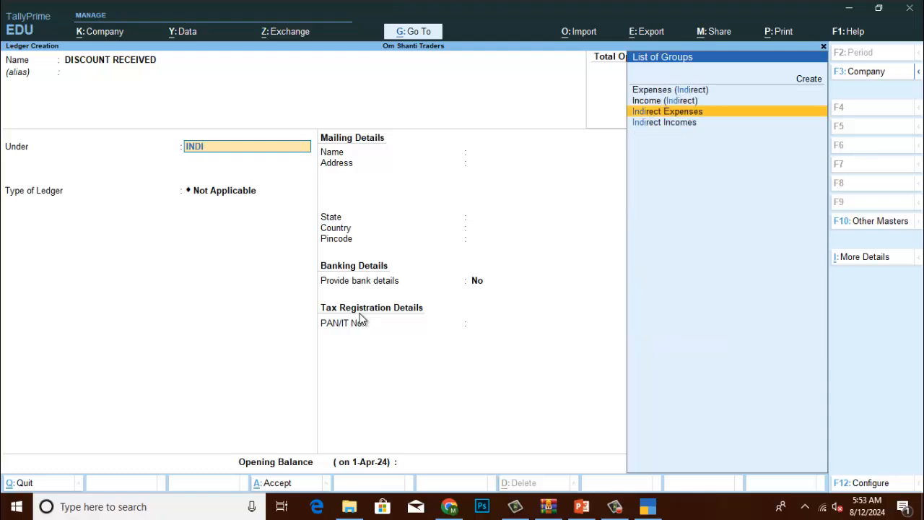
key(Down)
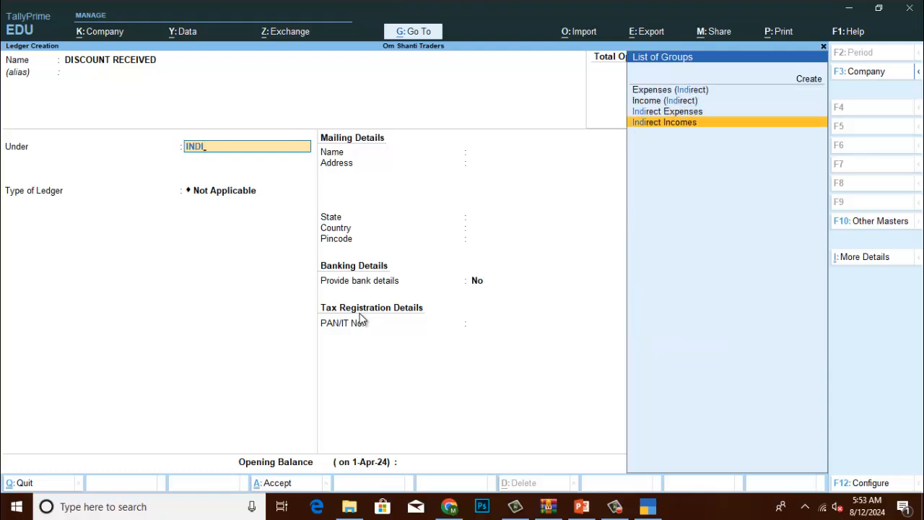
key(Return)
key(Return)
key(Return)
key(Return)
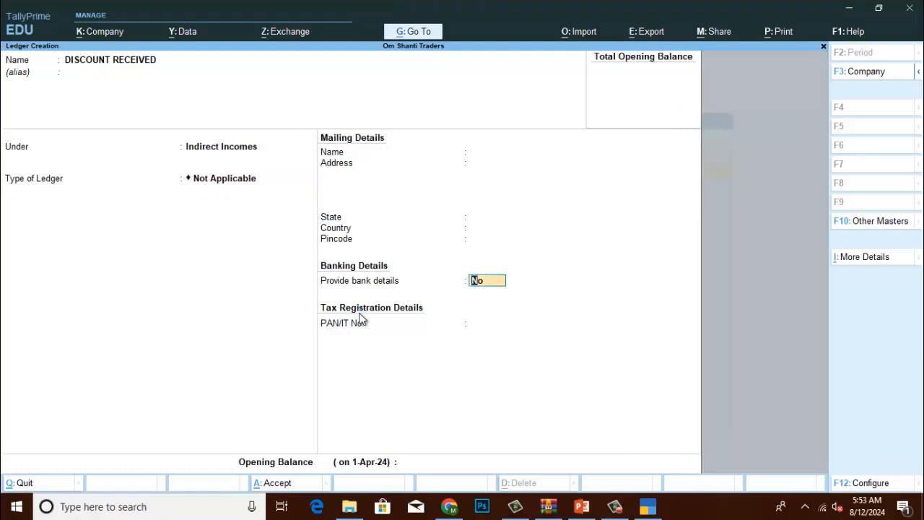
key(Return)
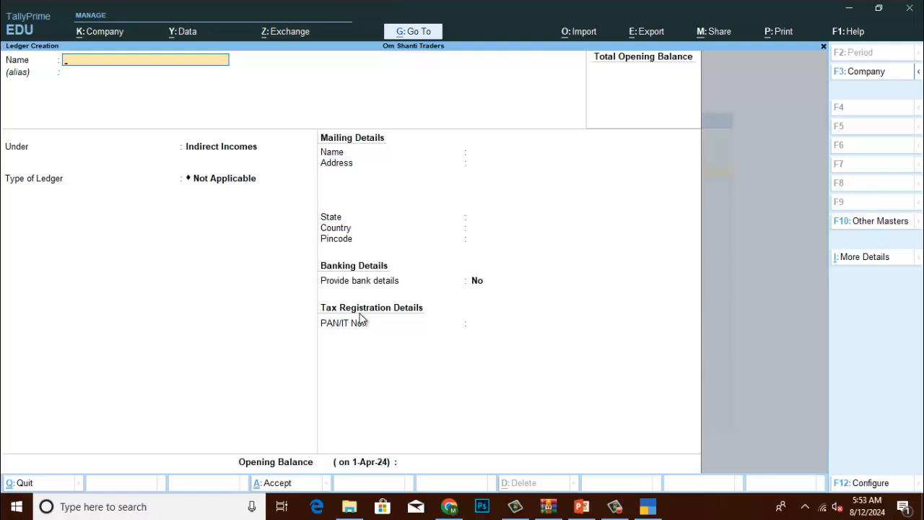
key(Escape)
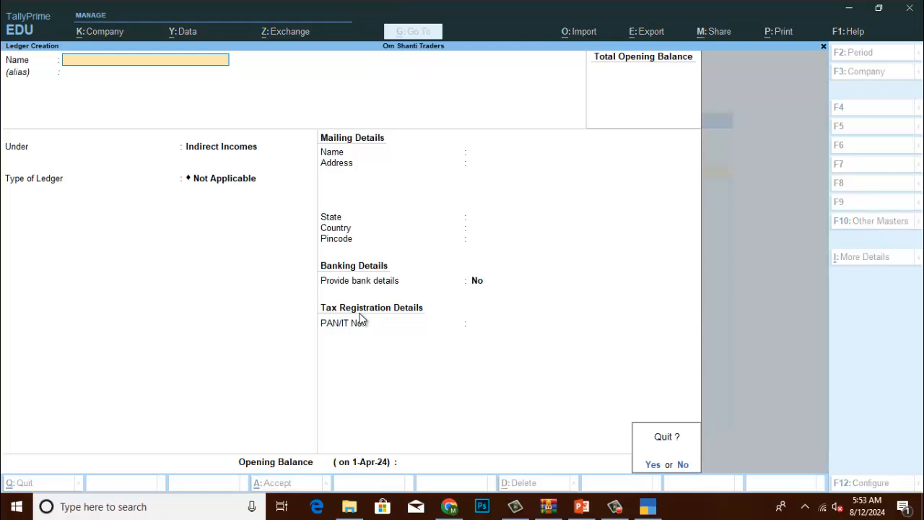
Confirm quitting, close Master Creation, and highlight Chart of Accounts on Gateway of Tally.
key(y)
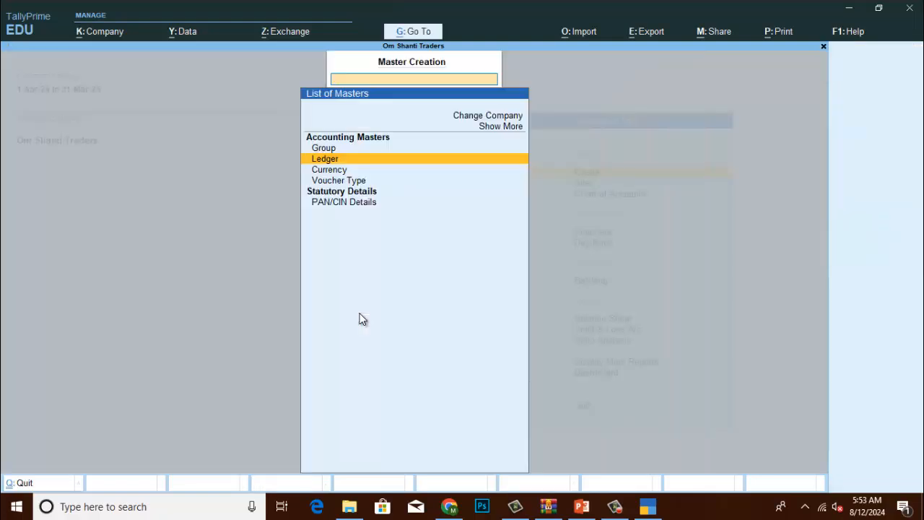
key(Escape)
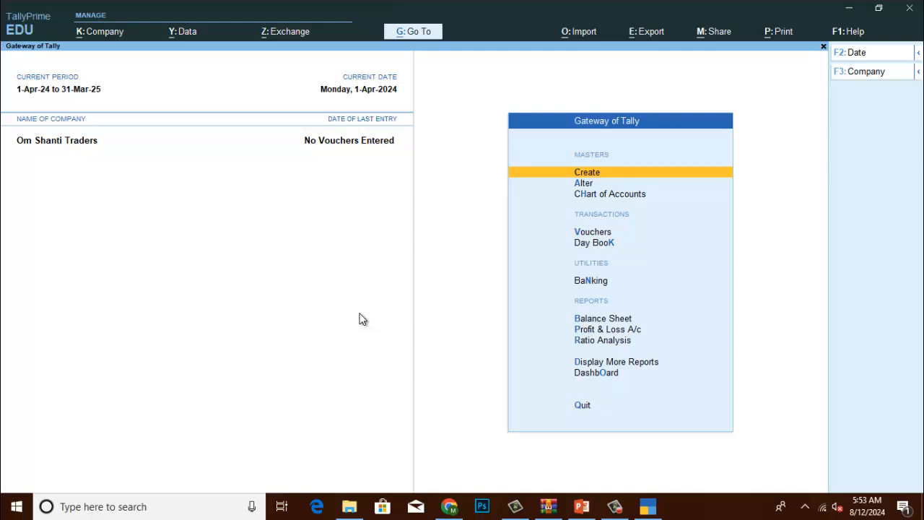
key(Down)
key(Down)
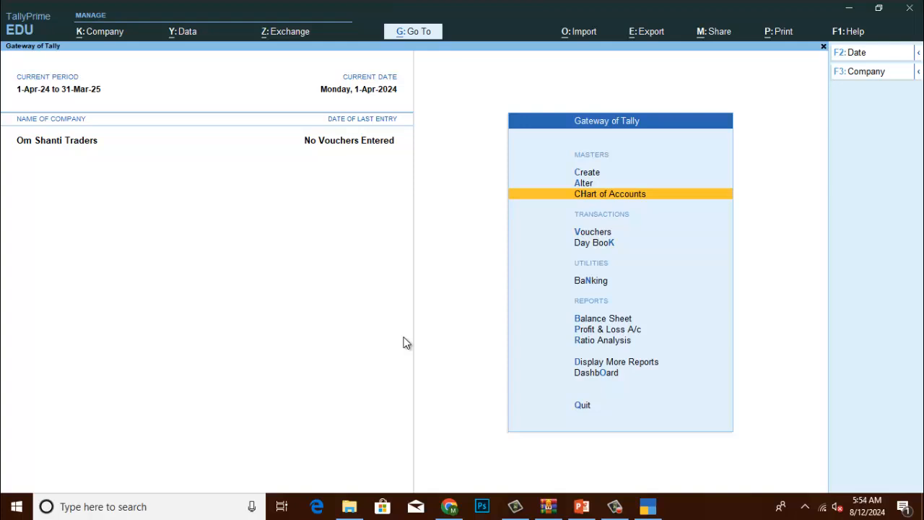
Open Chart of Accounts, select Ledgers, and switch to the flat numbered ledger list.
key(Return)
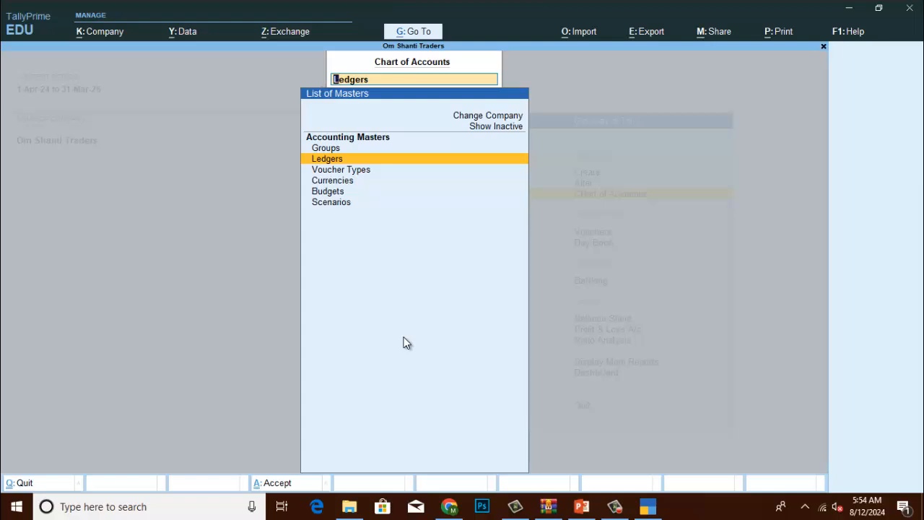
key(Return)
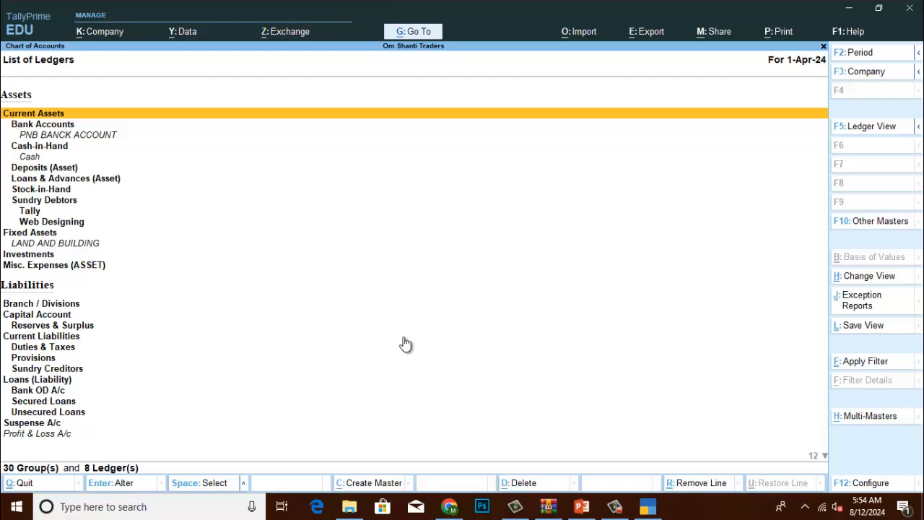
key(F5)
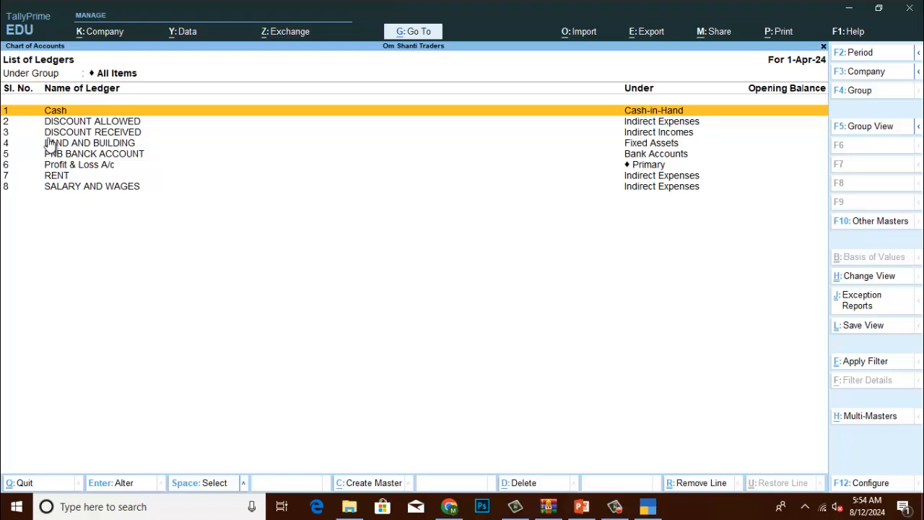
Review each ledger in turn, from DISCOUNT ALLOWED through RENT to SALARY AND WAGES.
click(675, 124)
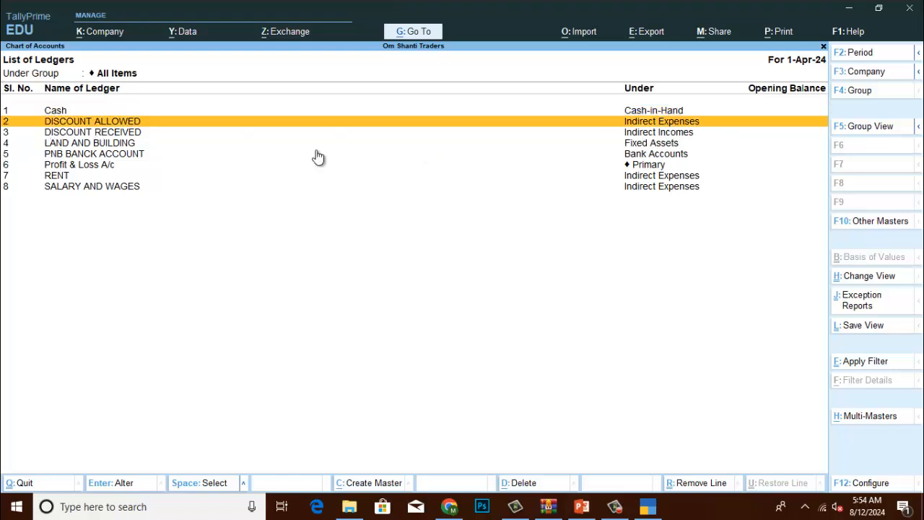
key(Down)
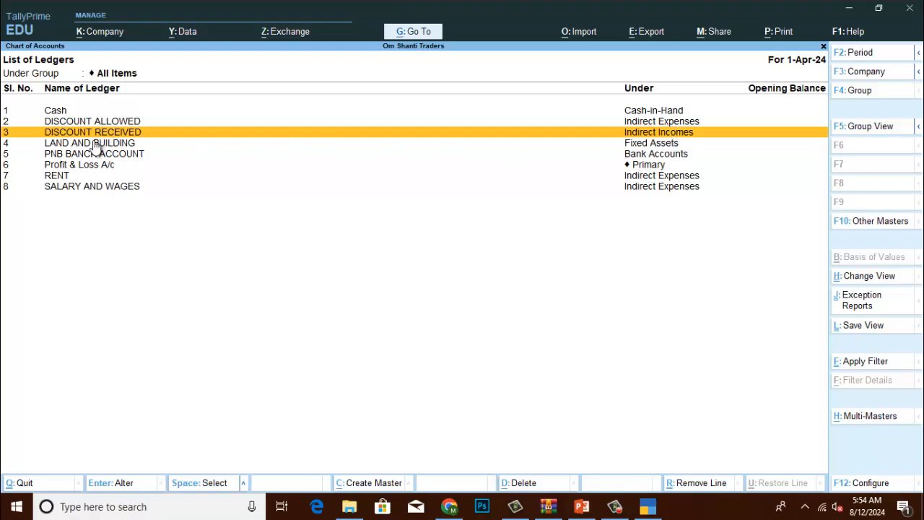
key(Down)
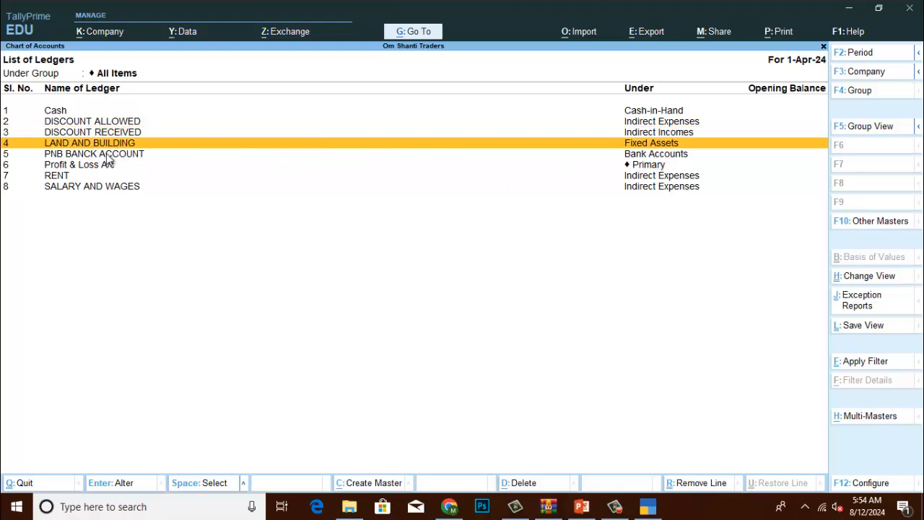
key(Down)
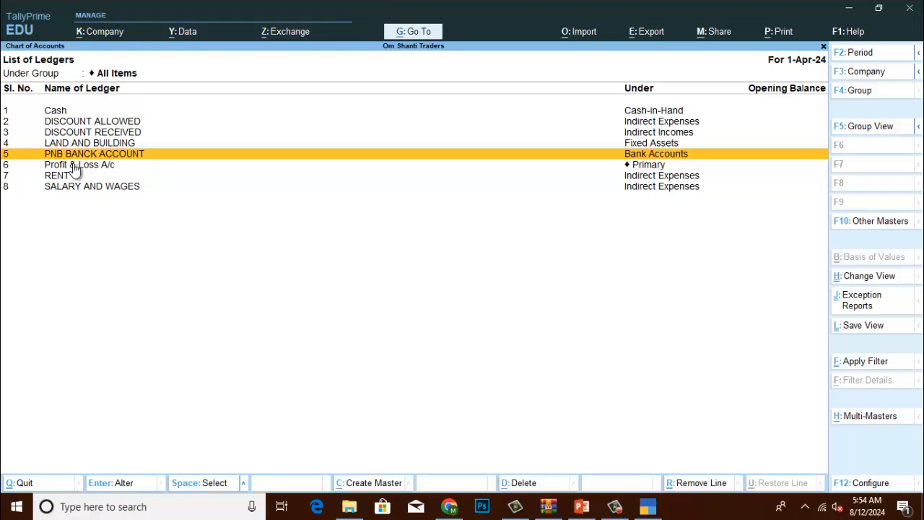
key(Down)
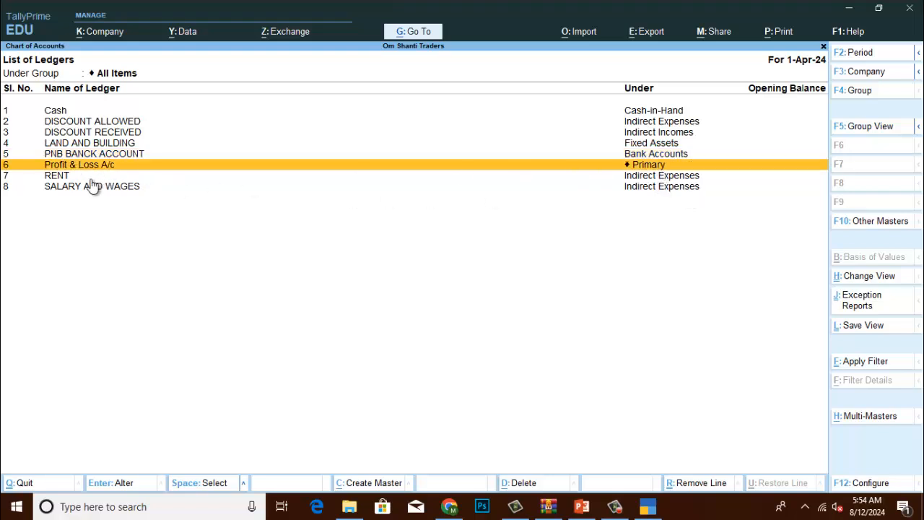
key(Down)
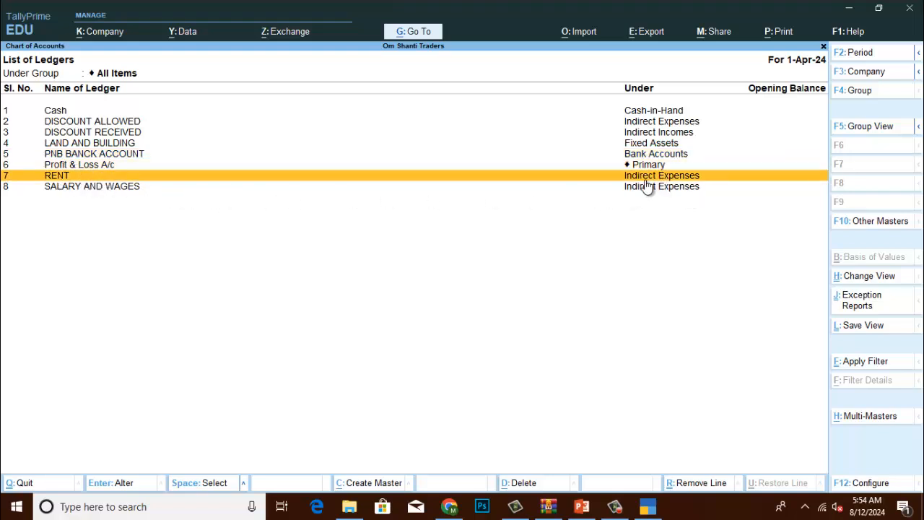
click(68, 189)
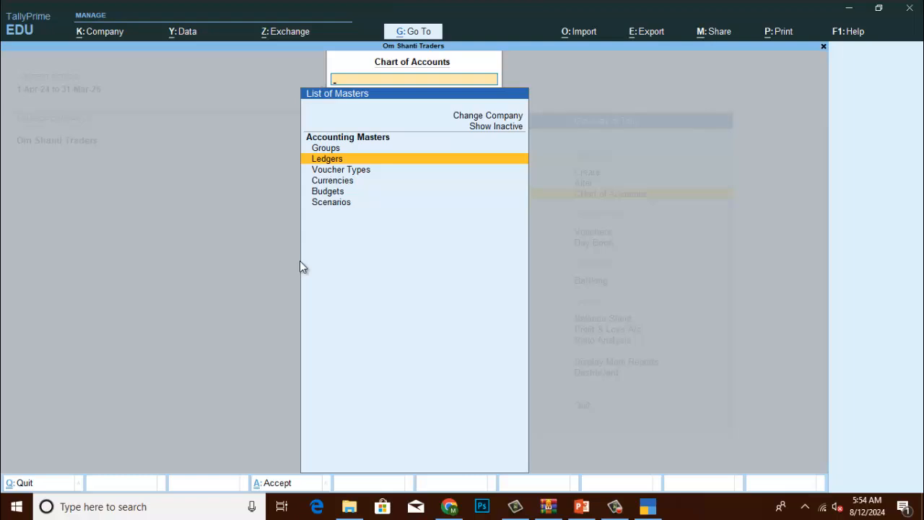
Go back to Gateway of Tally and open PNB BANCK ACCOUNT from the Alter > Ledger list.
key(Escape)
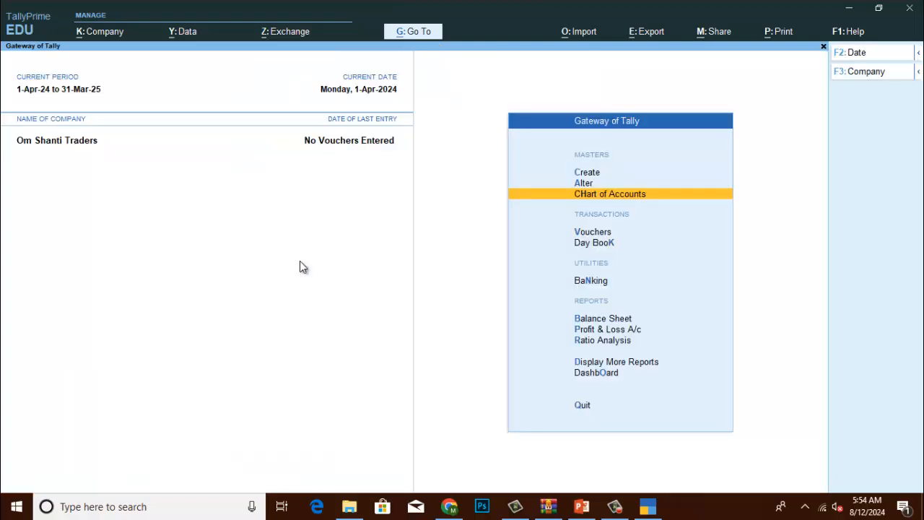
key(Up)
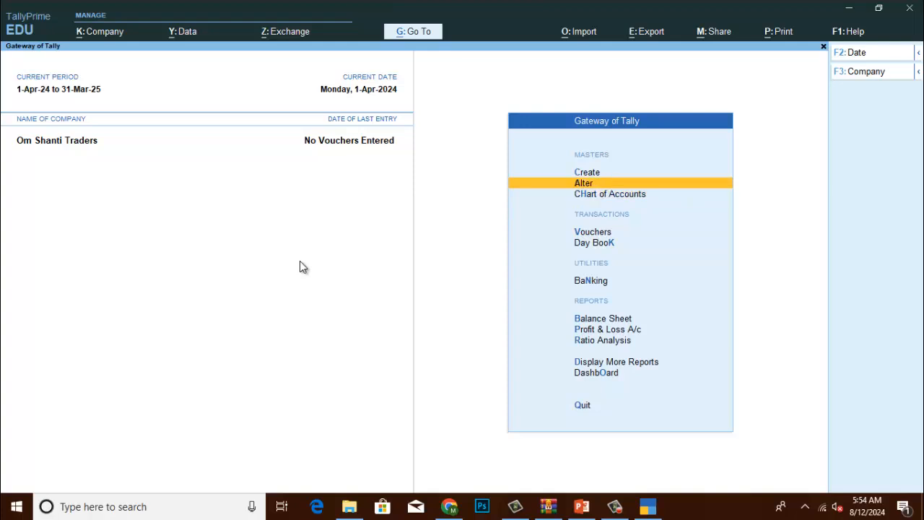
key(Return)
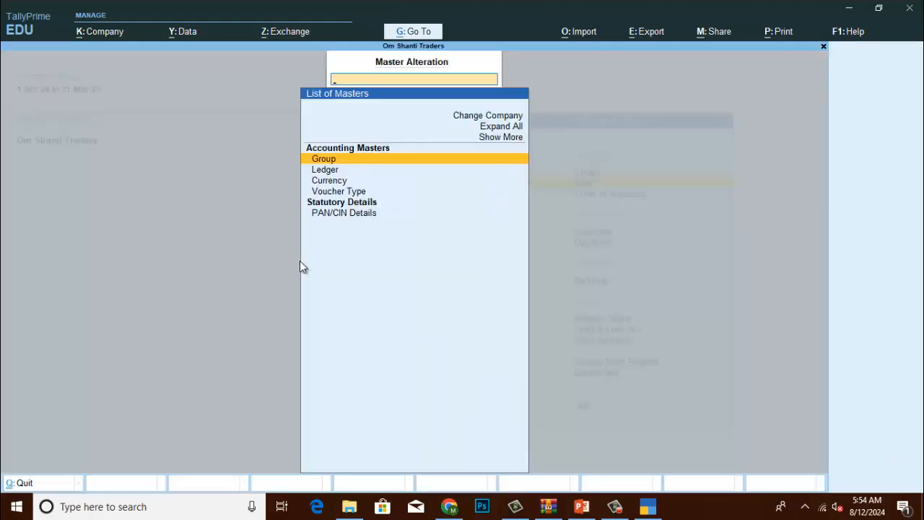
key(Down)
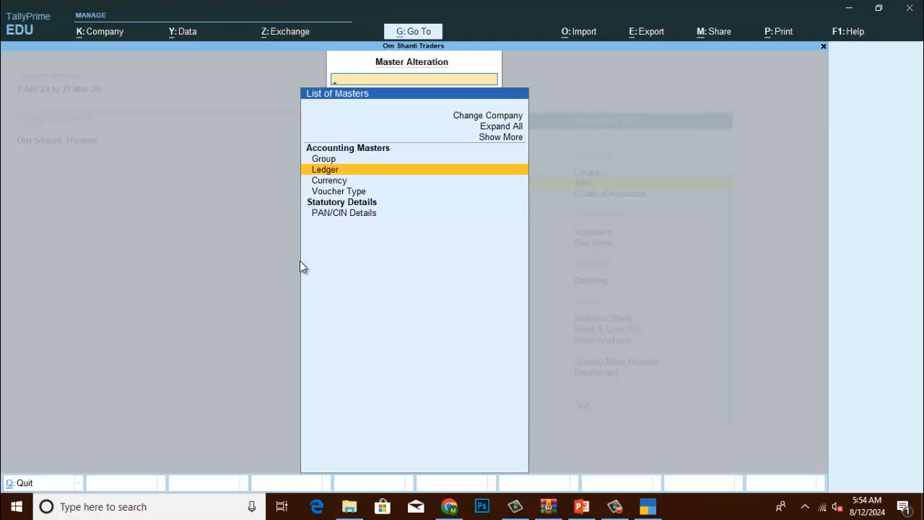
key(Return)
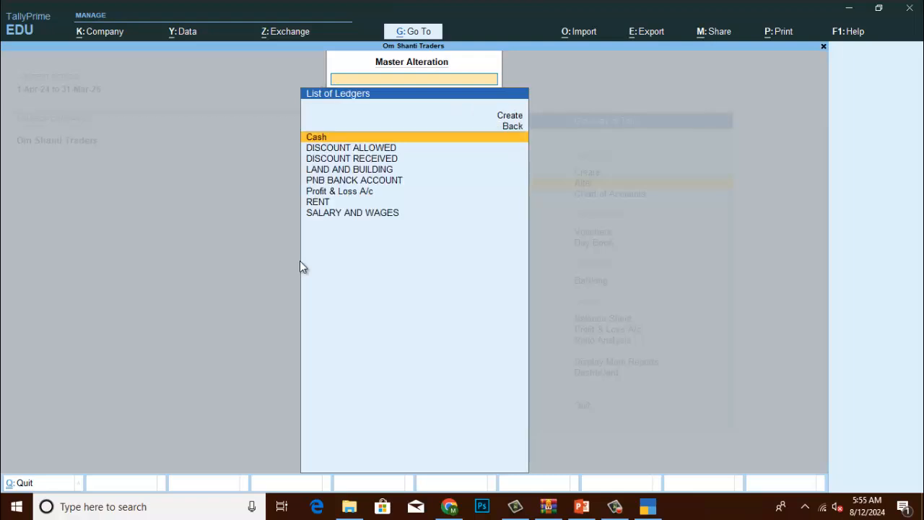
key(Down)
key(Down)
key(Down)
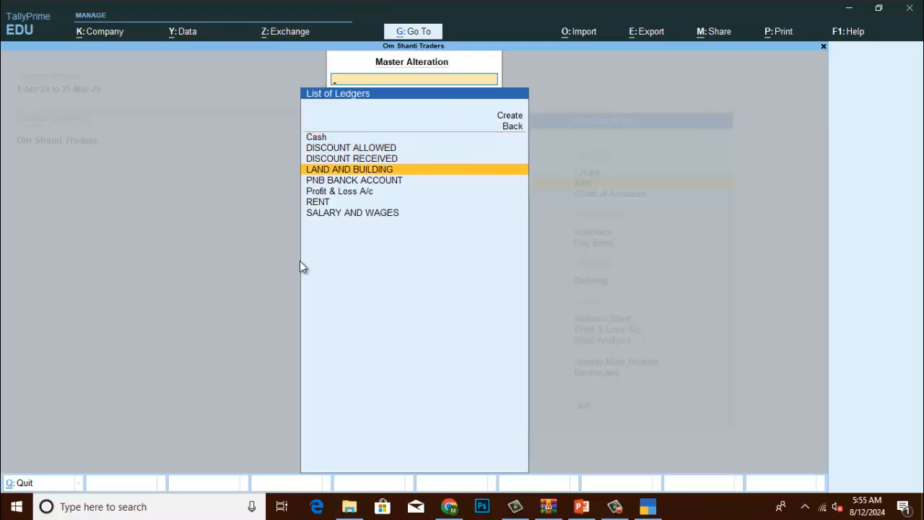
key(Down)
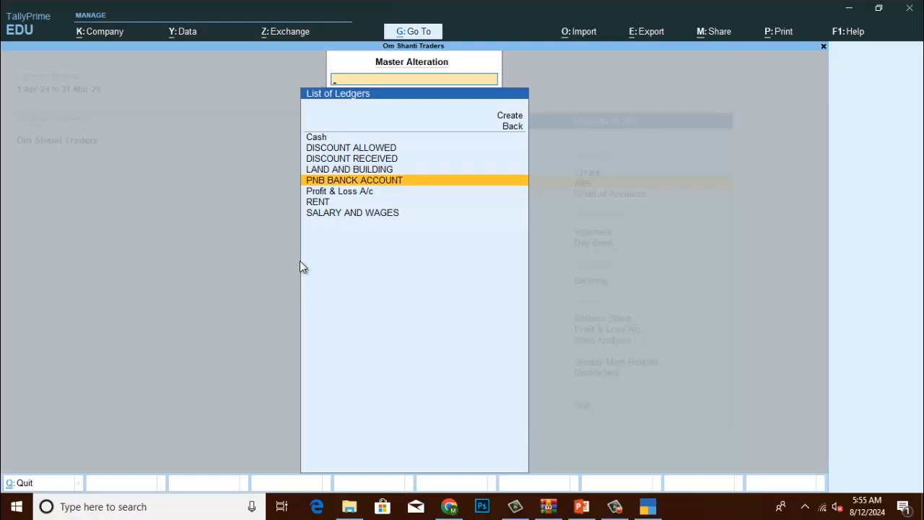
key(Return)
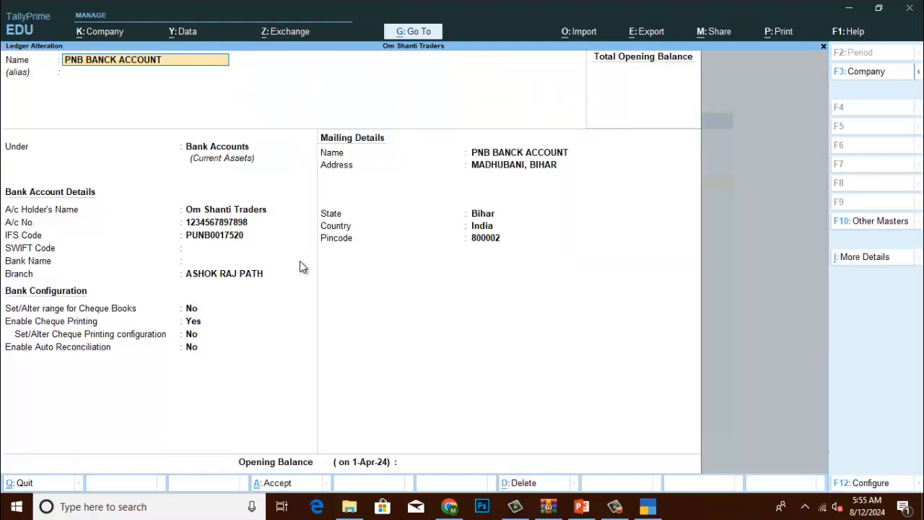
key(Return)
key(Return)
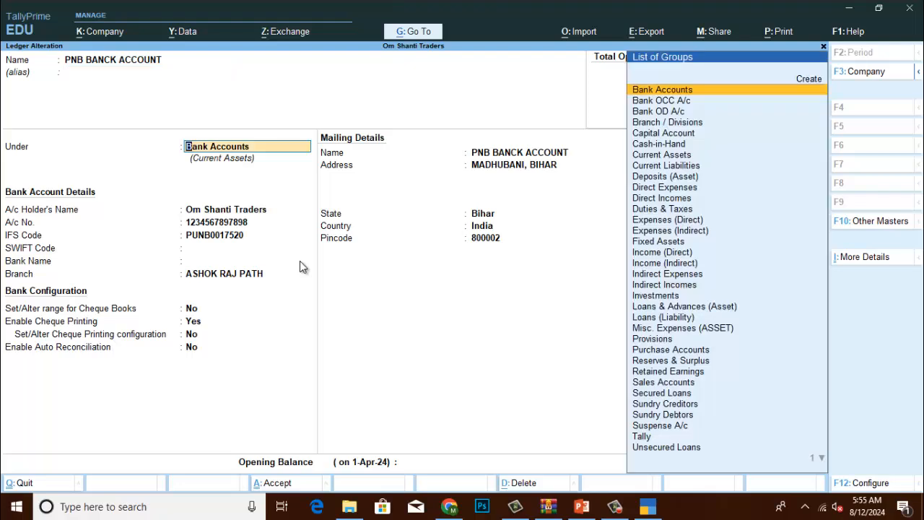
key(Return)
key(Return)
key(Return)
key(Return)
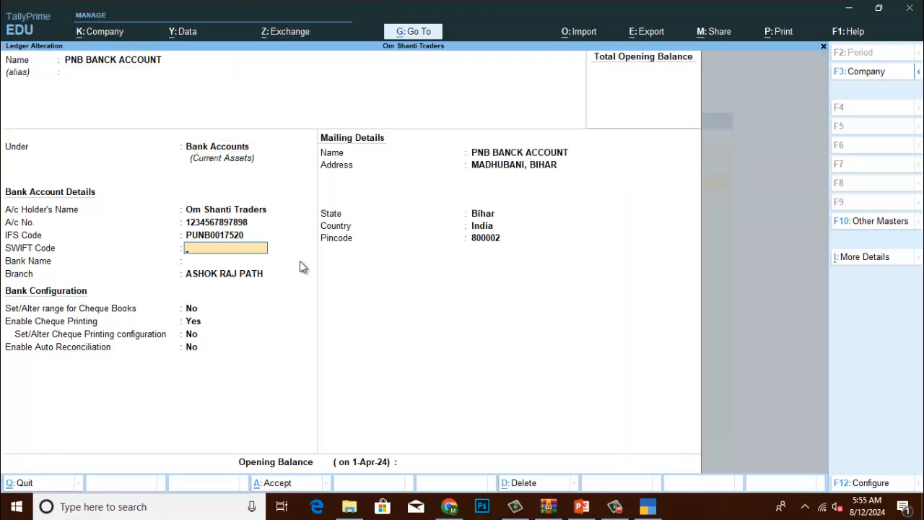
key(Return)
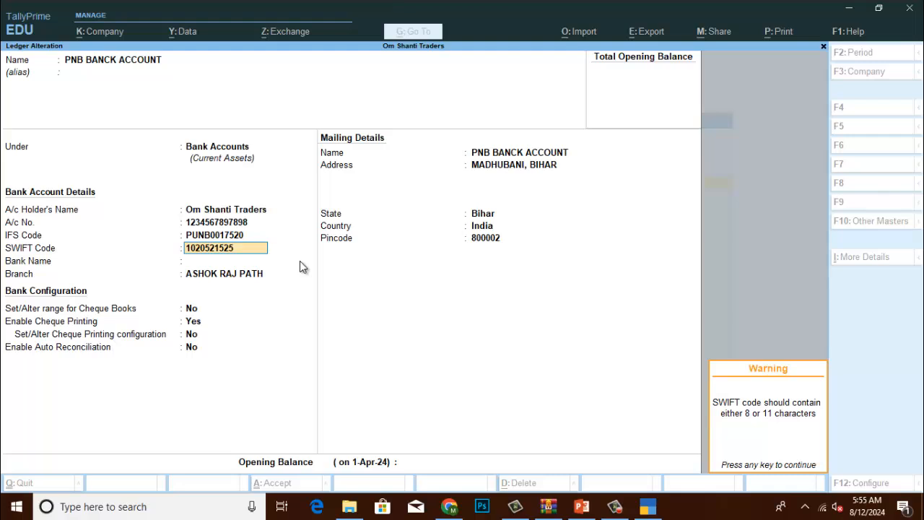
key(Return)
key(Return)
key(Return)
key(Return)
key(Return)
key(Return)
key(Return)
key(Return)
key(Return)
key(Return)
key(Return)
key(Return)
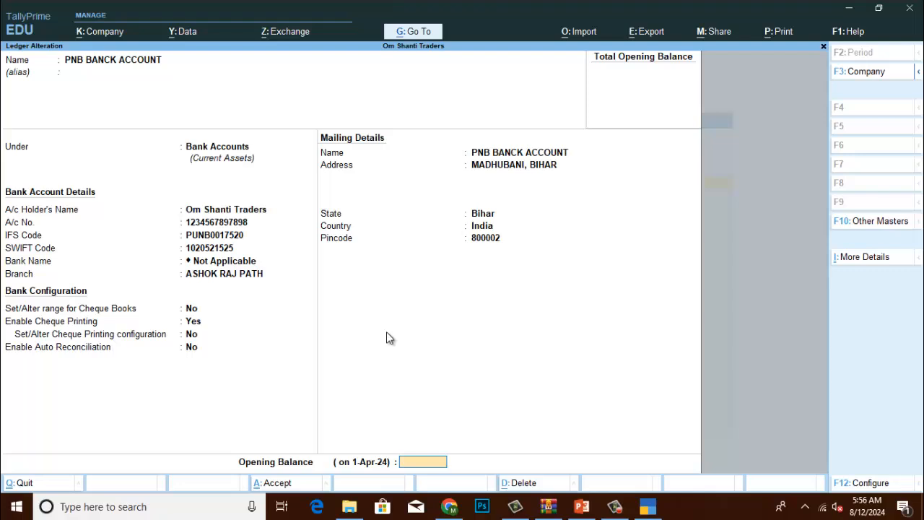
key(Return)
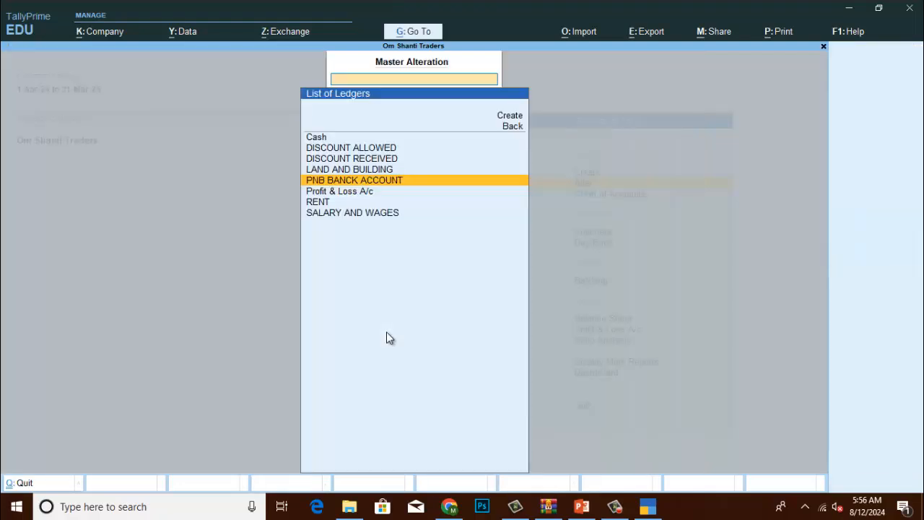
key(Escape)
key(Escape)
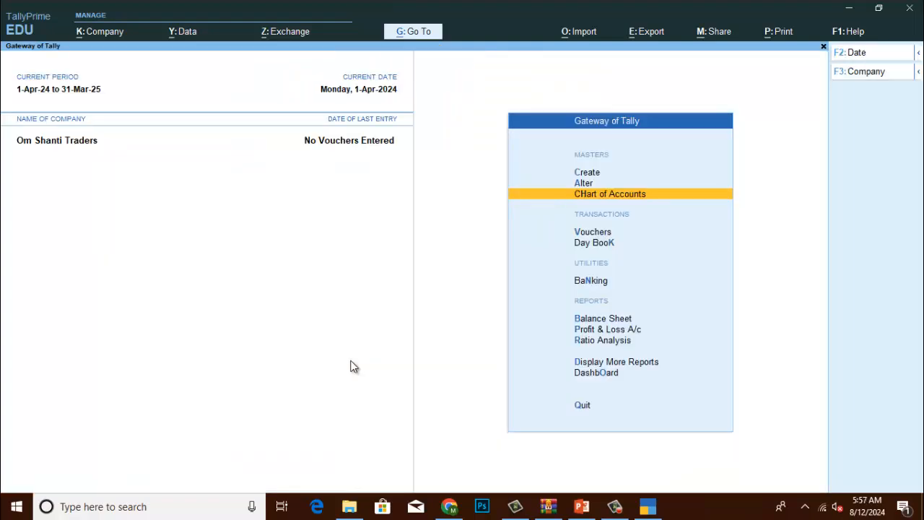
key(Return)
key(Return)
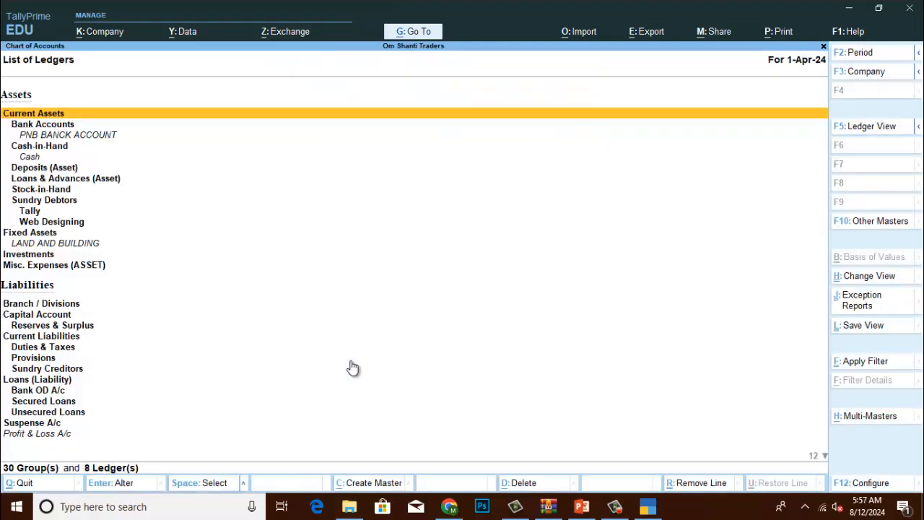
key(F5)
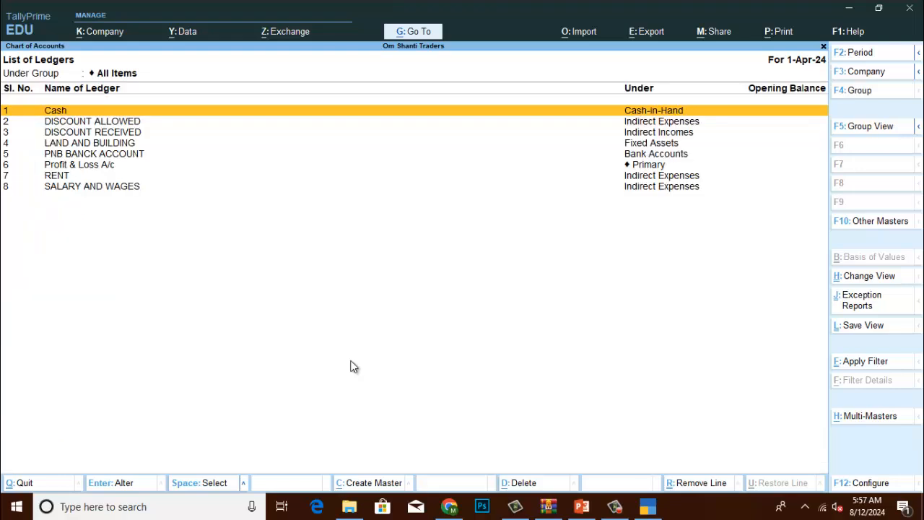
click(142, 155)
key(Return)
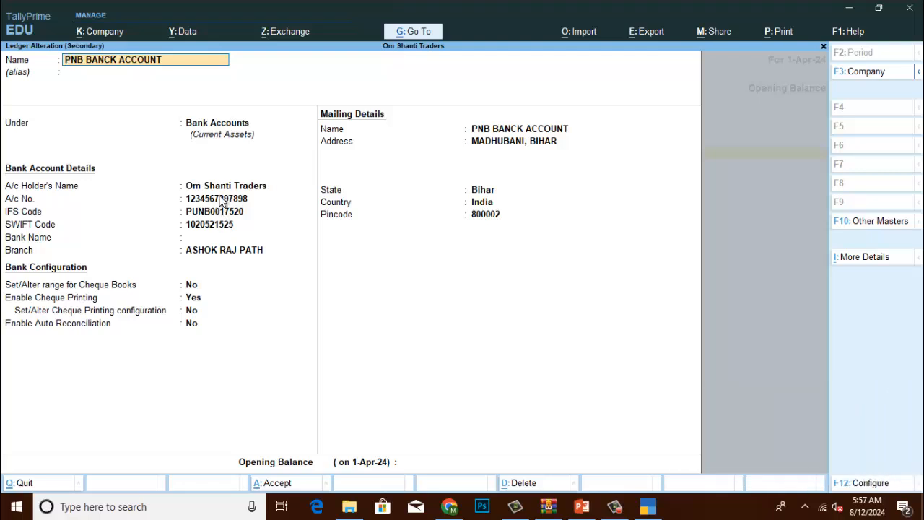
key(BackSpace)
key(Escape)
key(Escape)
key(Escape)
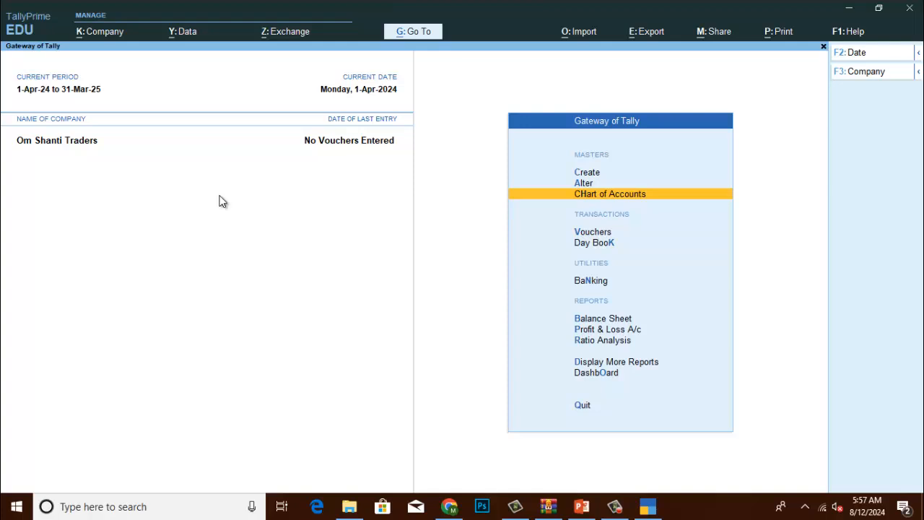
key(Up)
Select the RENT ledger under Alter > Ledger and delete it with Alt+D, confirming Yes.
key(Return)
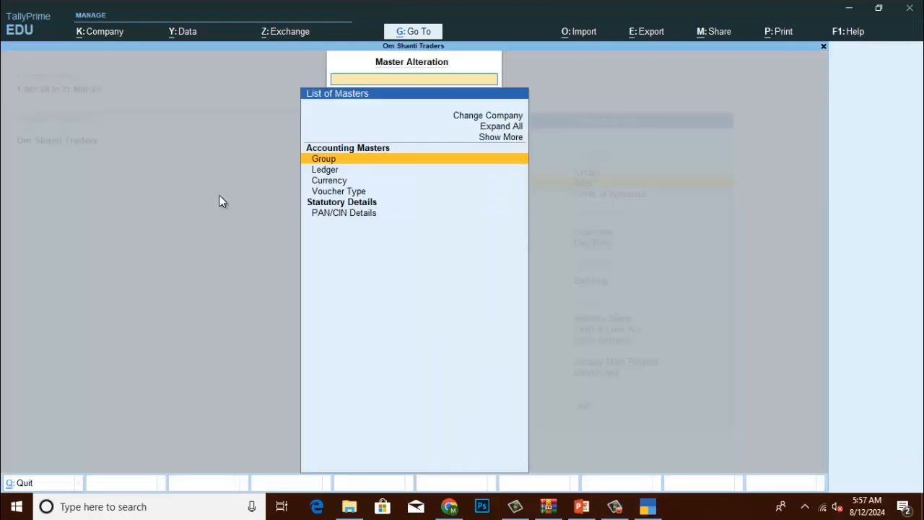
key(Down)
key(Down)
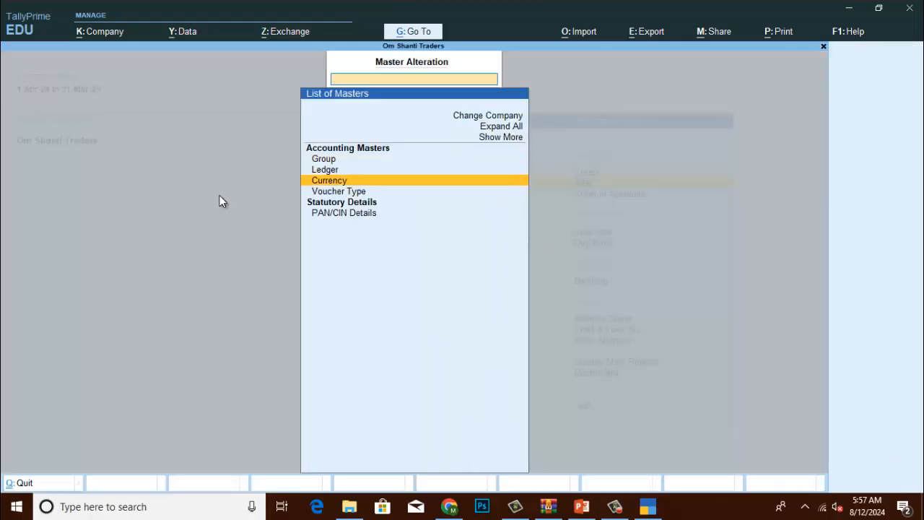
key(Up)
key(Return)
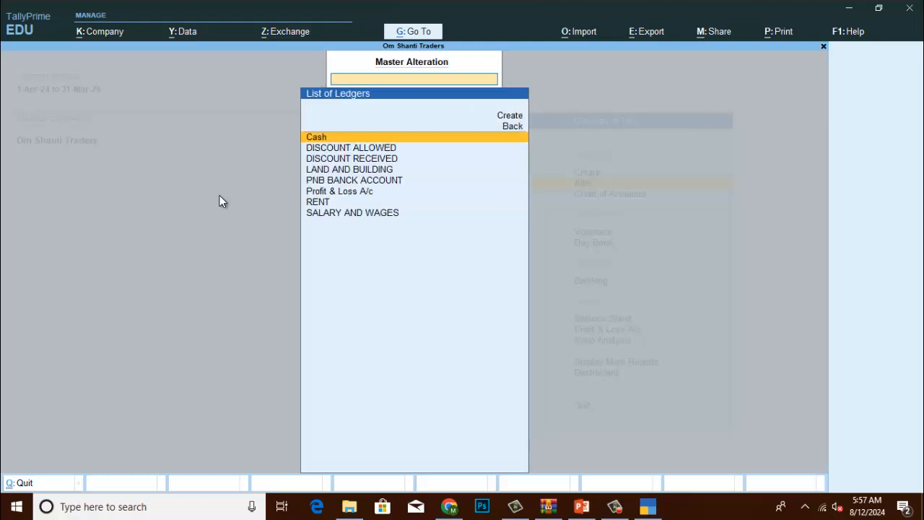
key(Down)
key(Down)
key(Down)
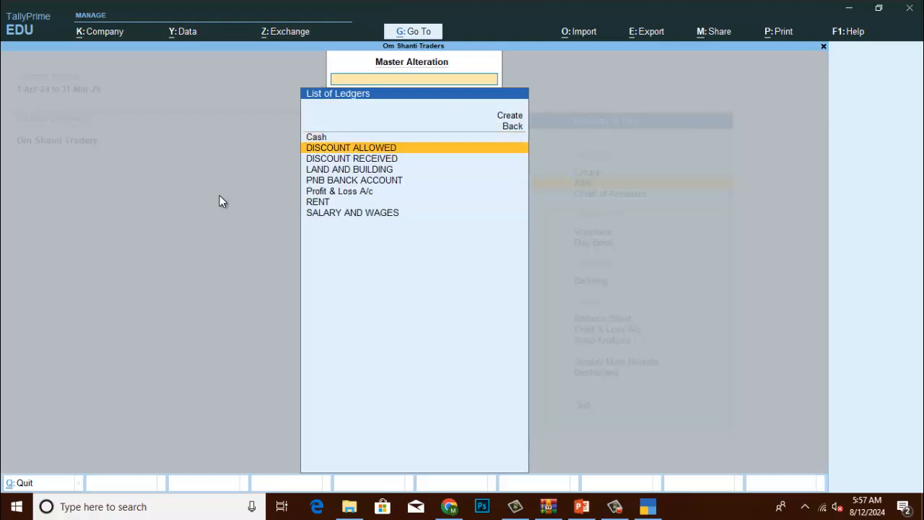
key(Down)
key(Down)
key(Down)
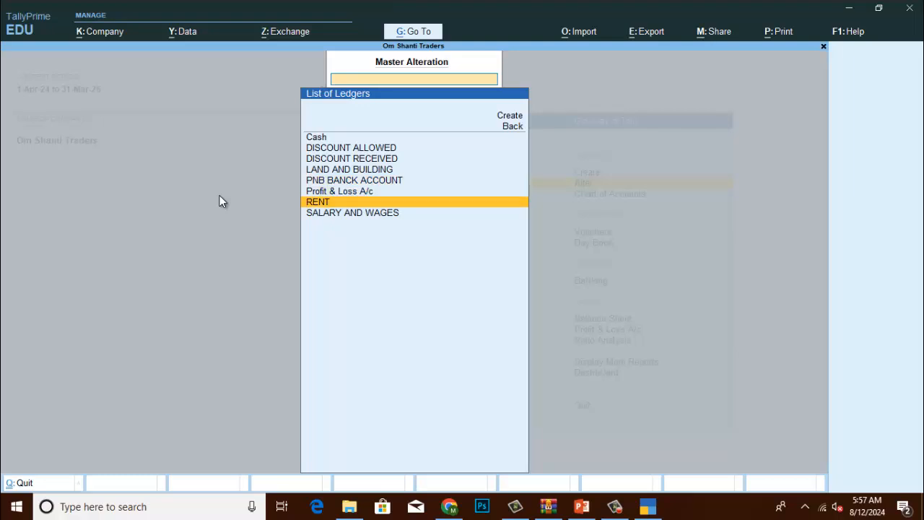
key(Return)
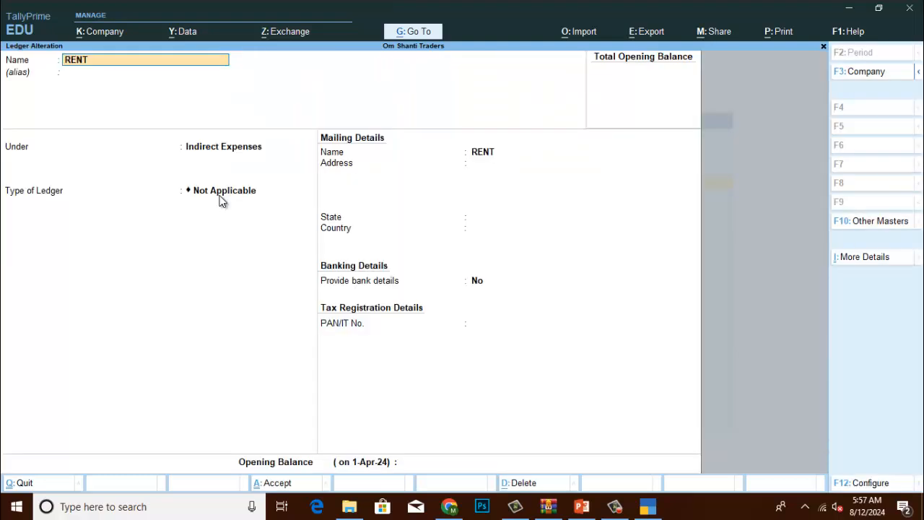
key(alt+d)
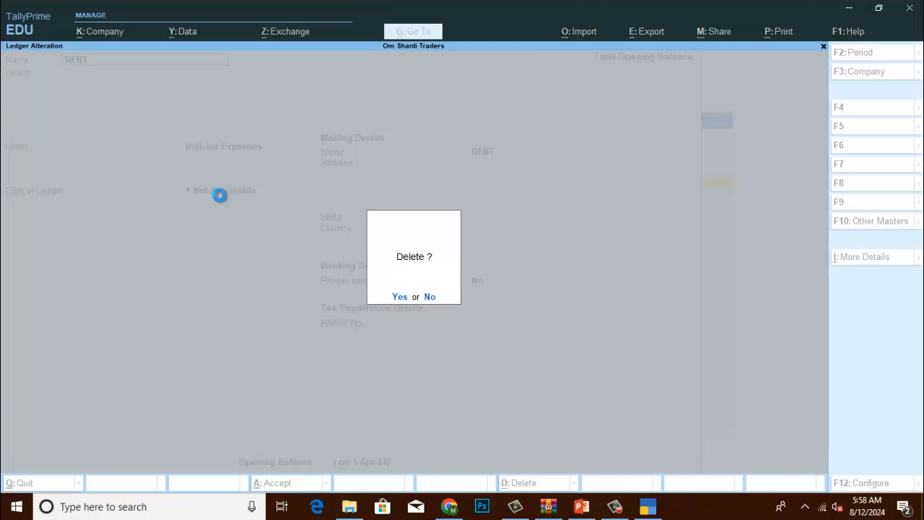
key(y)
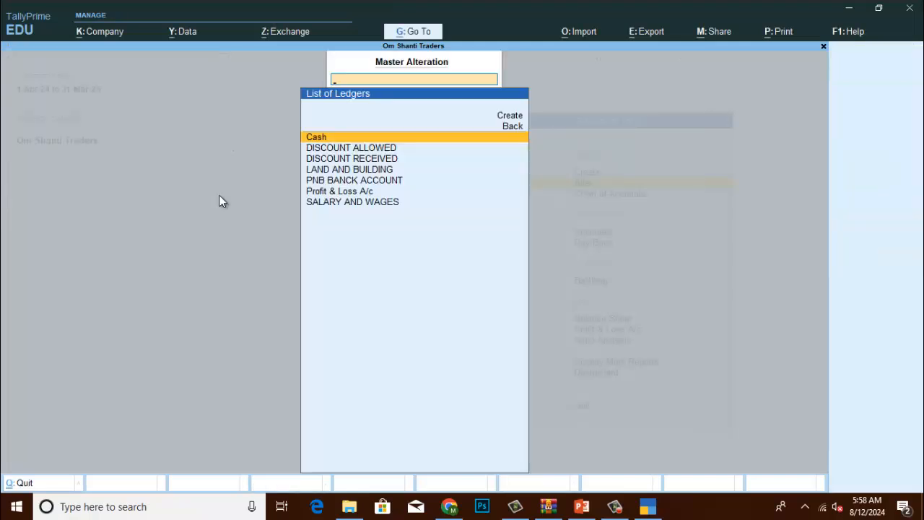
Check the Chart of Accounts F5 Ledger View shows seven ledgers without RENT.
key(Escape)
key(Escape)
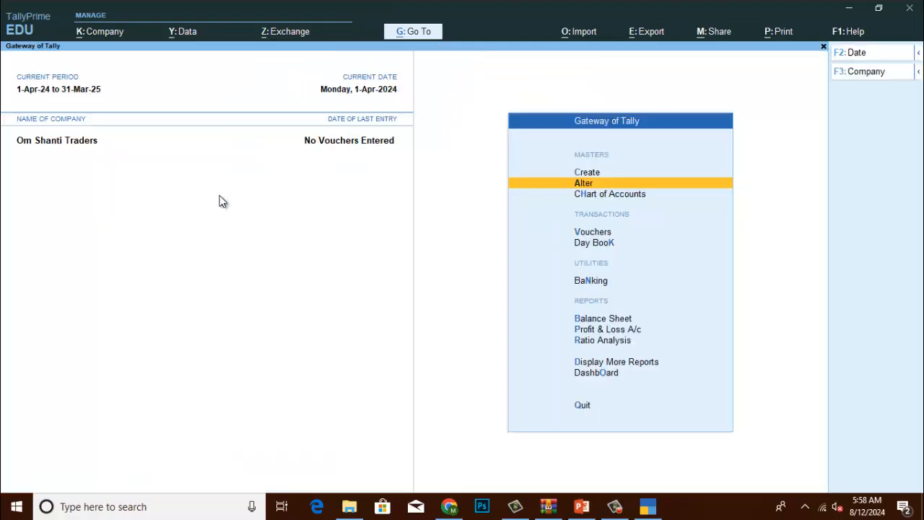
key(Down)
key(Return)
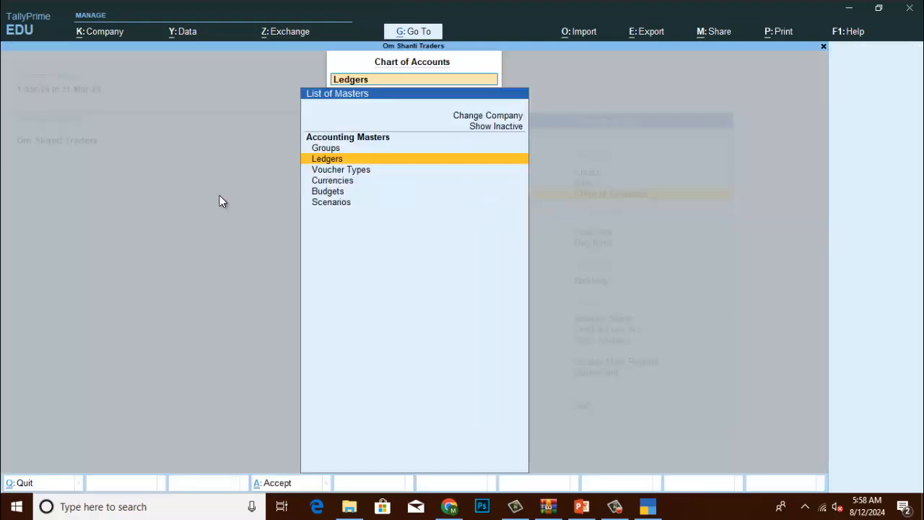
key(Return)
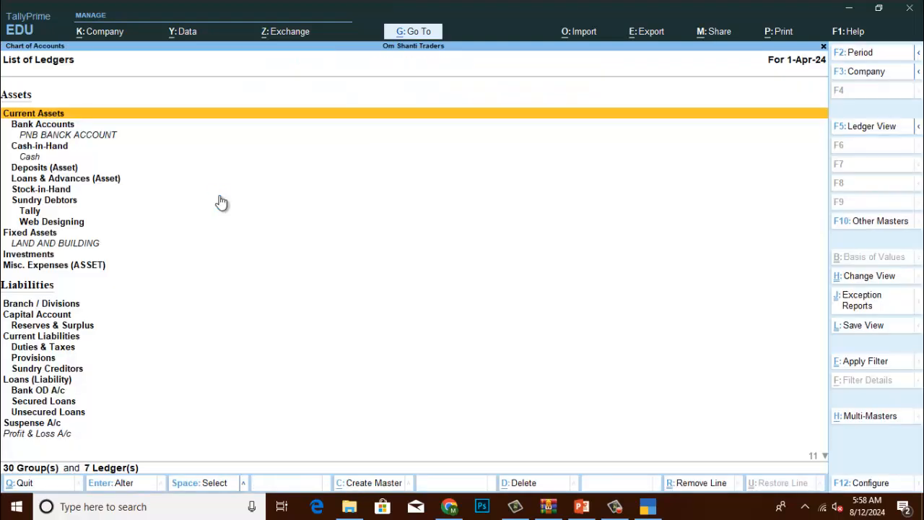
key(F5)
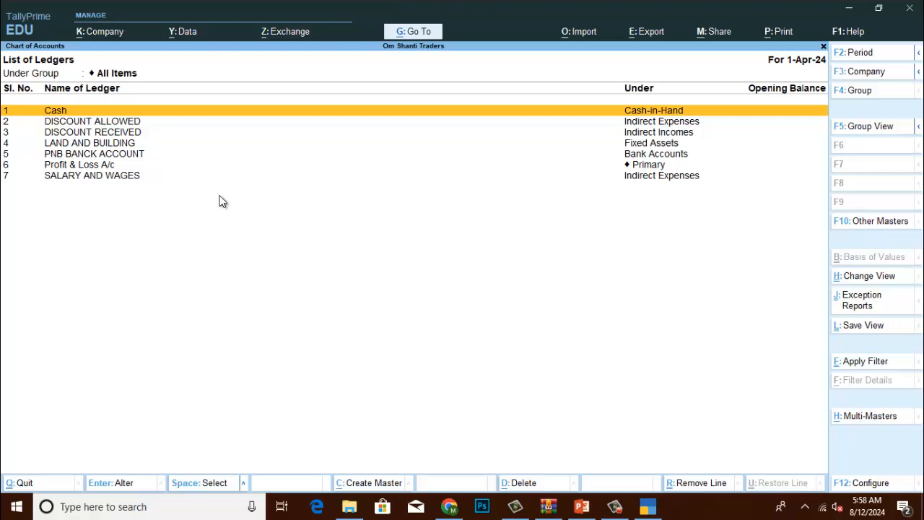
key(Escape)
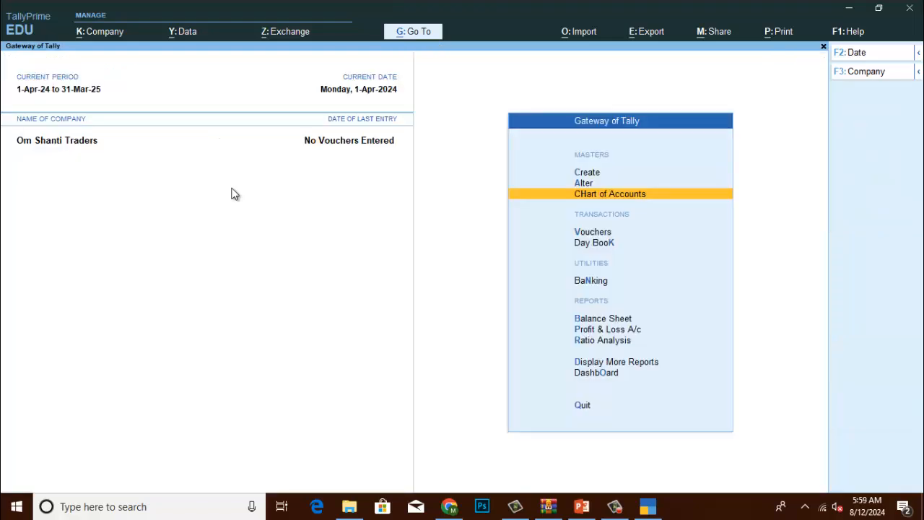